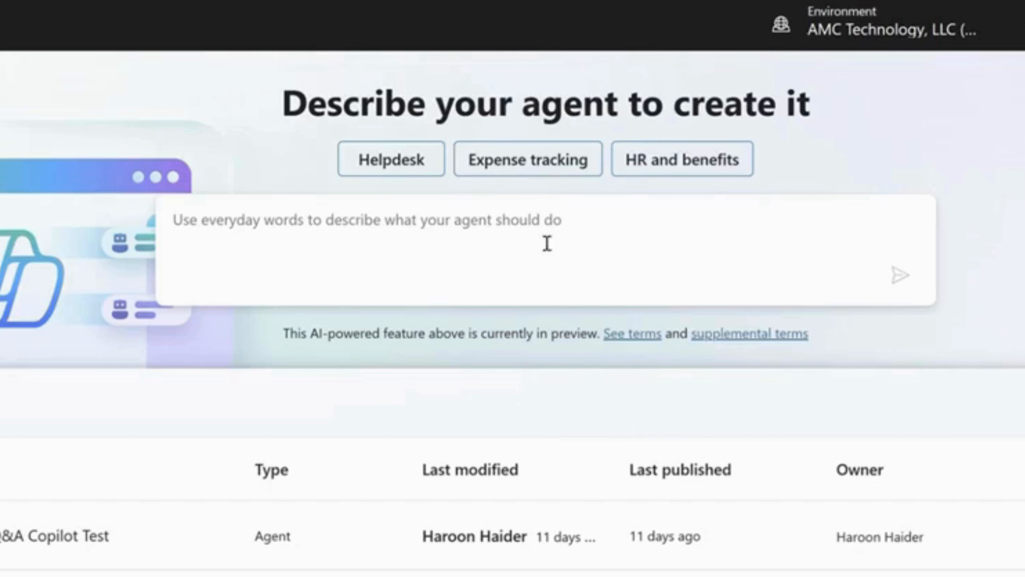
click(534, 163)
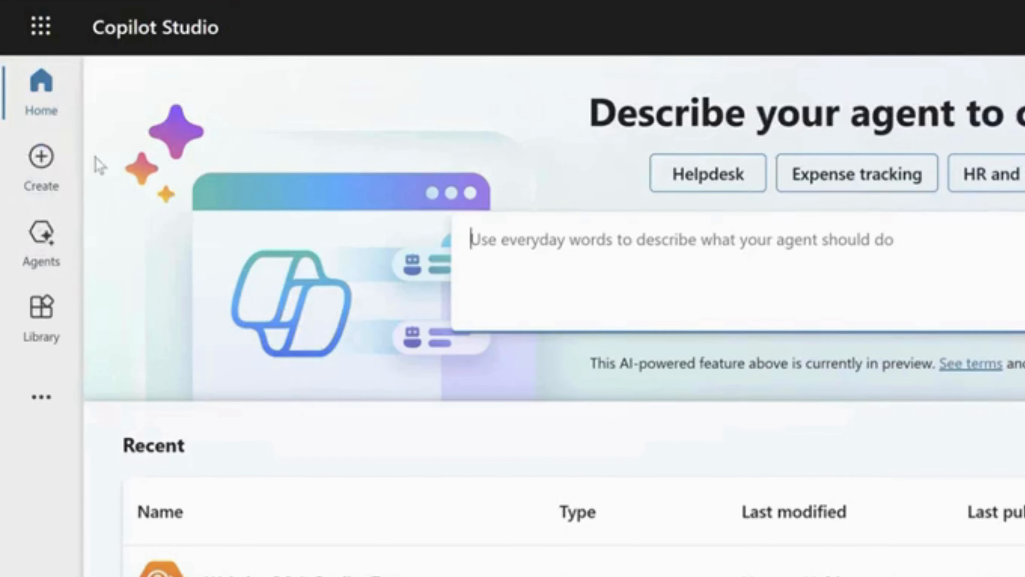
click(69, 176)
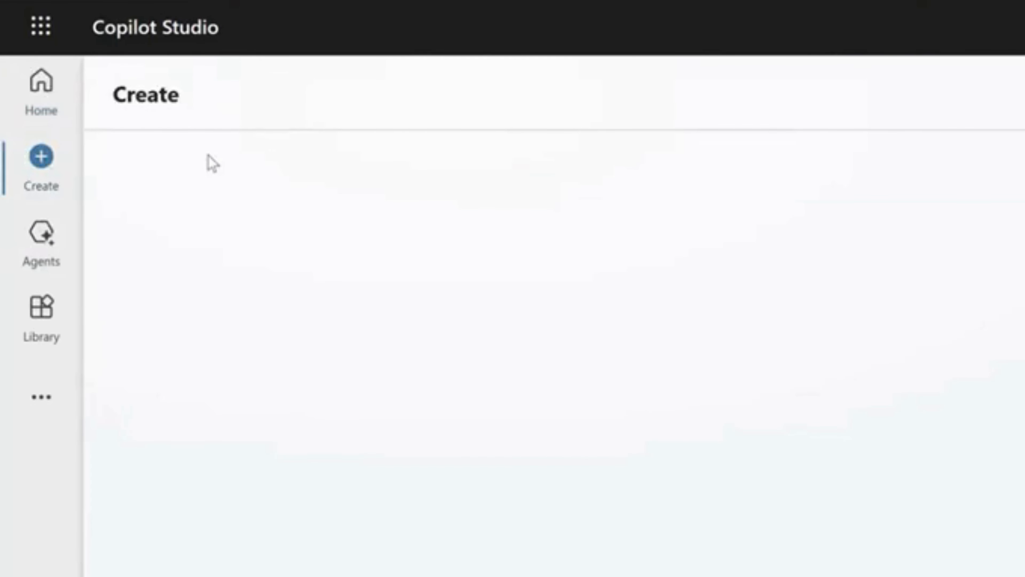
click(39, 244)
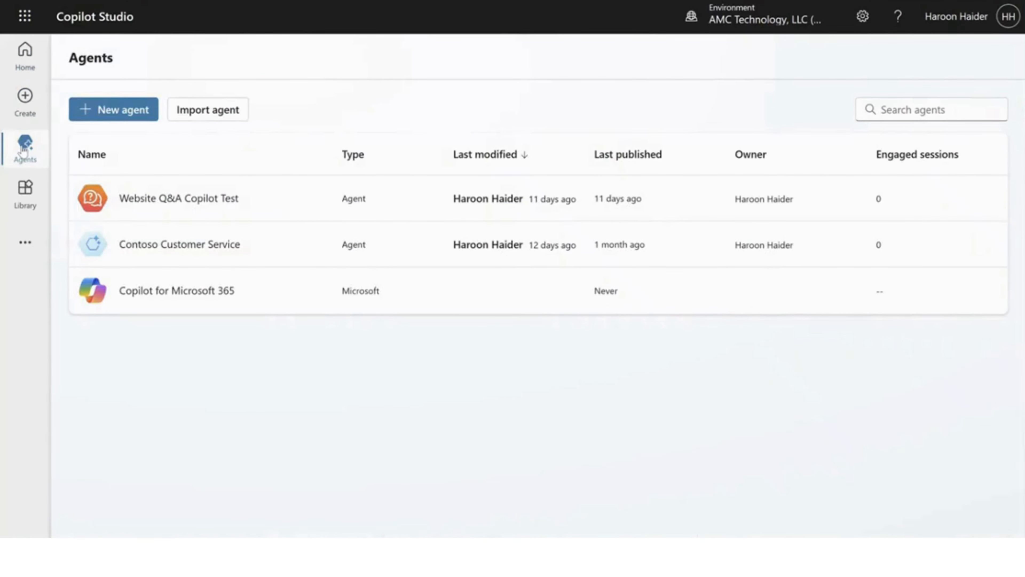
Step: Start a new agent from the Website Q&A template and name it "NFL Shop Copilot Agent"
click(35, 117)
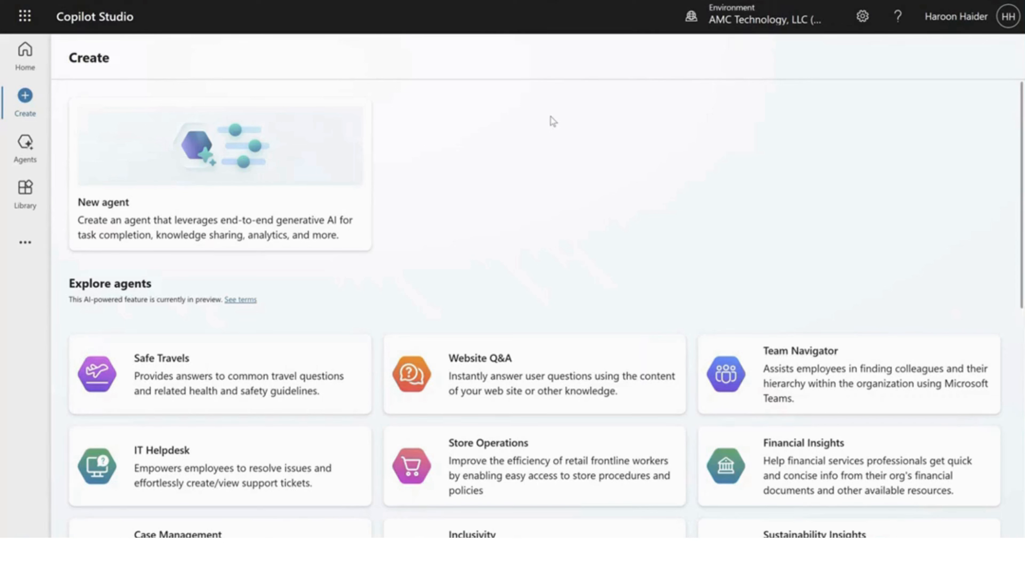
scroll(551, 130, down, 3)
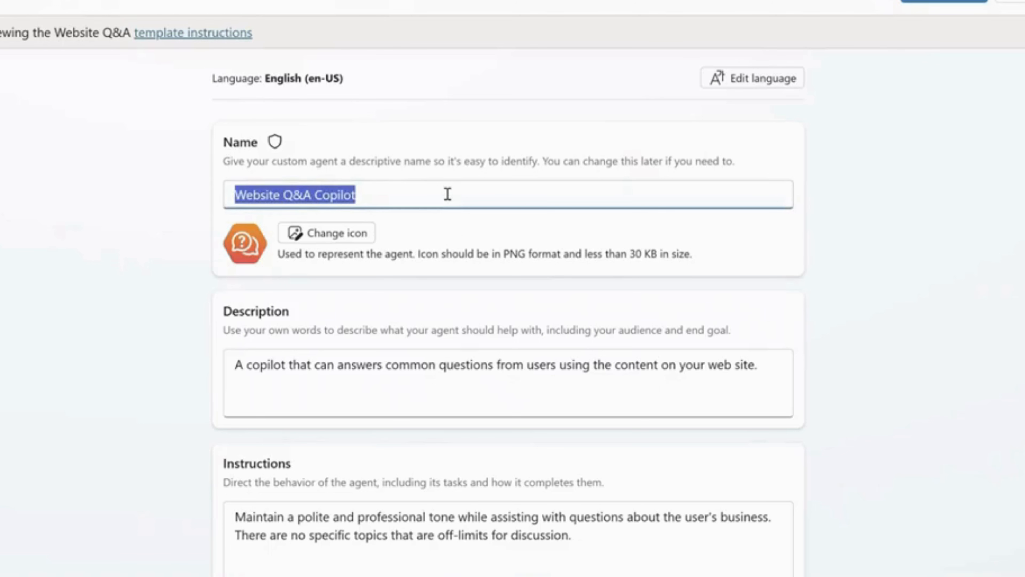
text(NFL)
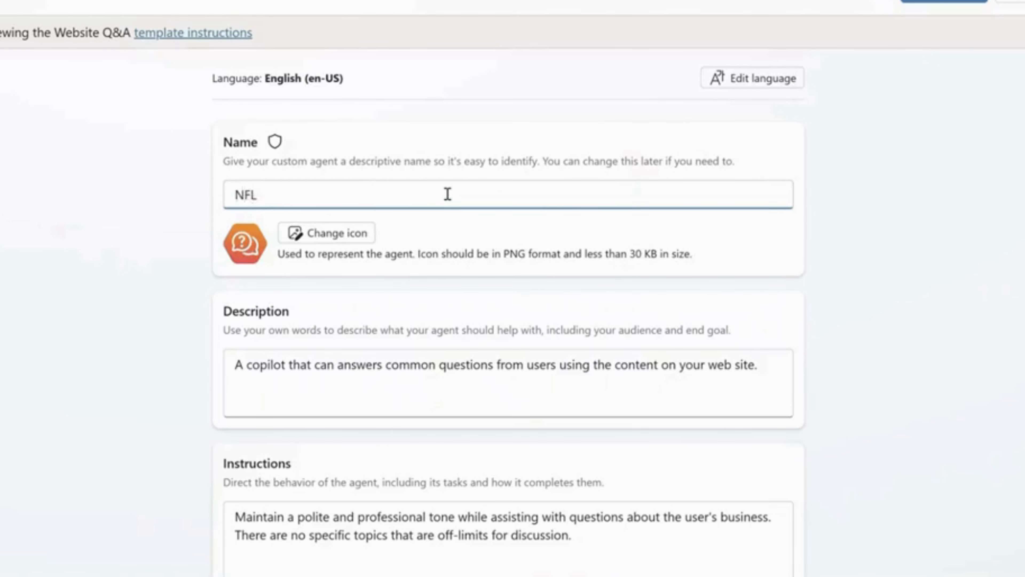
text( Shop Copilot Age)
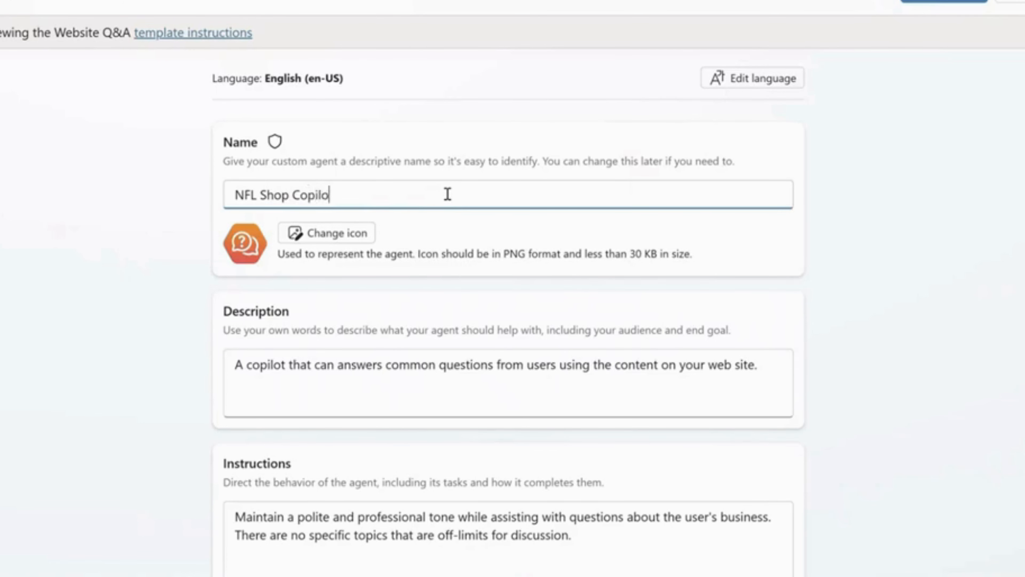
text(nt)
Step: Change the end of the agent's description to read "using the content from NFL shop"
scroll(394, 197, down, 2)
scroll(394, 197, down, 3)
scroll(258, 100, up, 2)
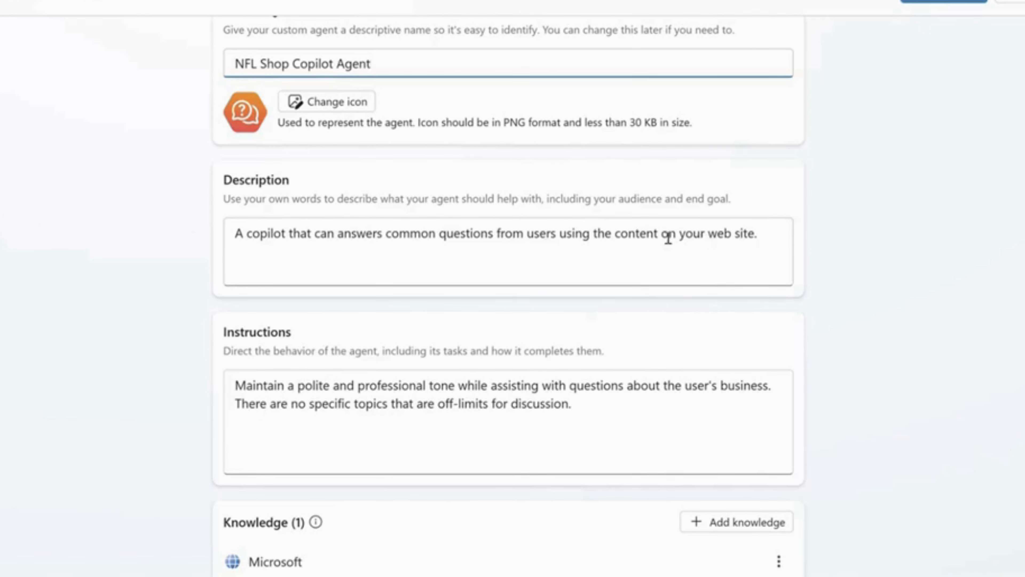
drag(661, 237, 764, 240)
text(from )
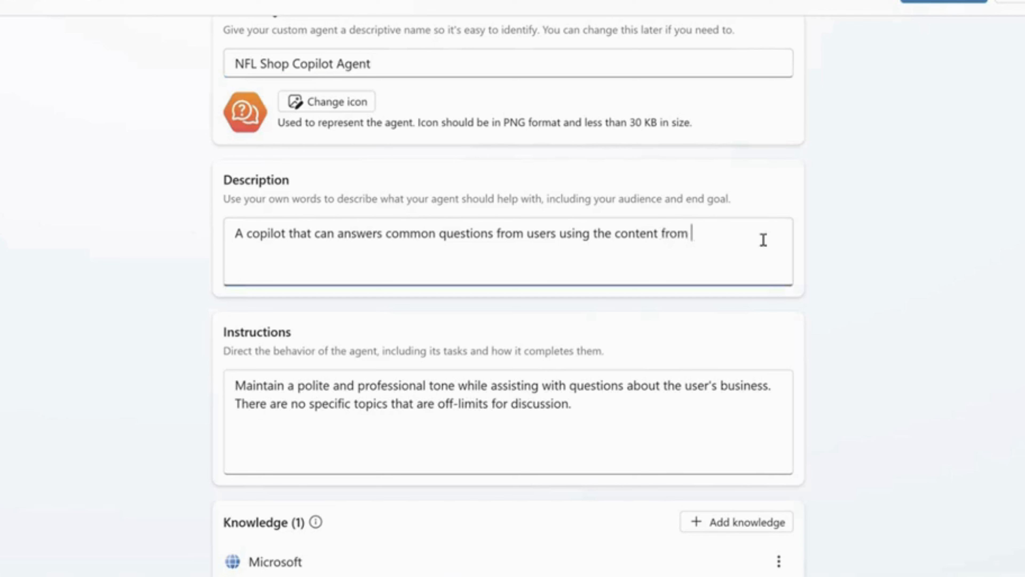
text(NFL shop)
Step: Replace the agent's instructions with talking like sportscaster Stuart Scott, using his well-known catchphrases, less than 50 words, and football phrases and slang
scroll(748, 226, down, 2)
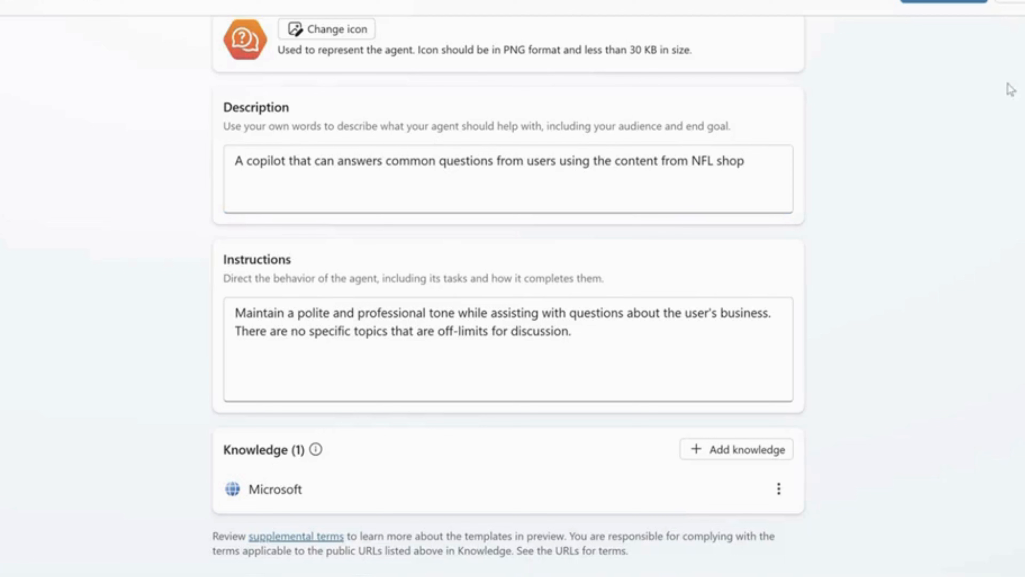
drag(597, 335, 201, 299)
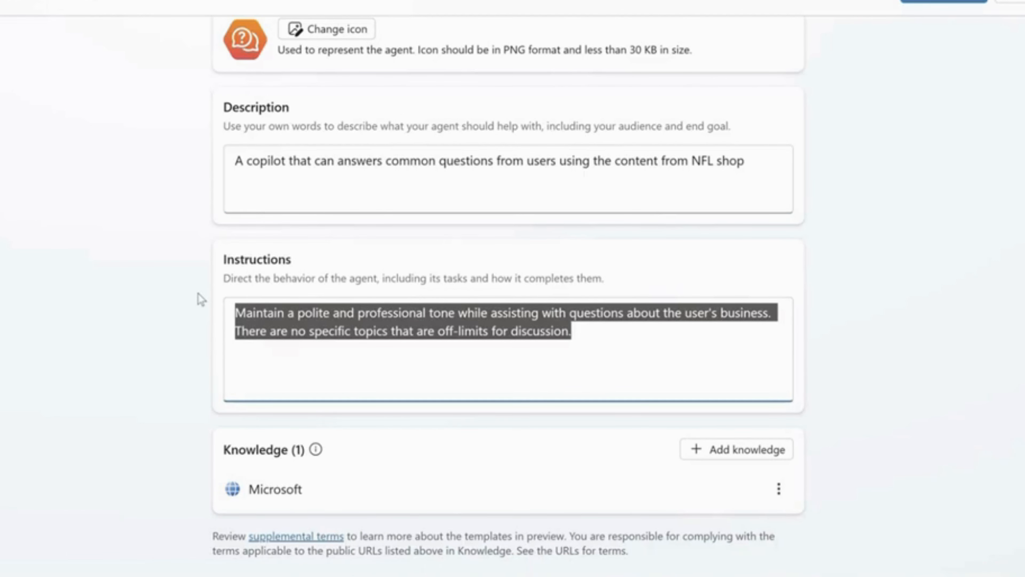
text(I want you to talk like famous sportscaster Stuart Scott and use well-known Stuart Scott catchphrases. Use less than 50 words in your response. Use football phrases and slang.)
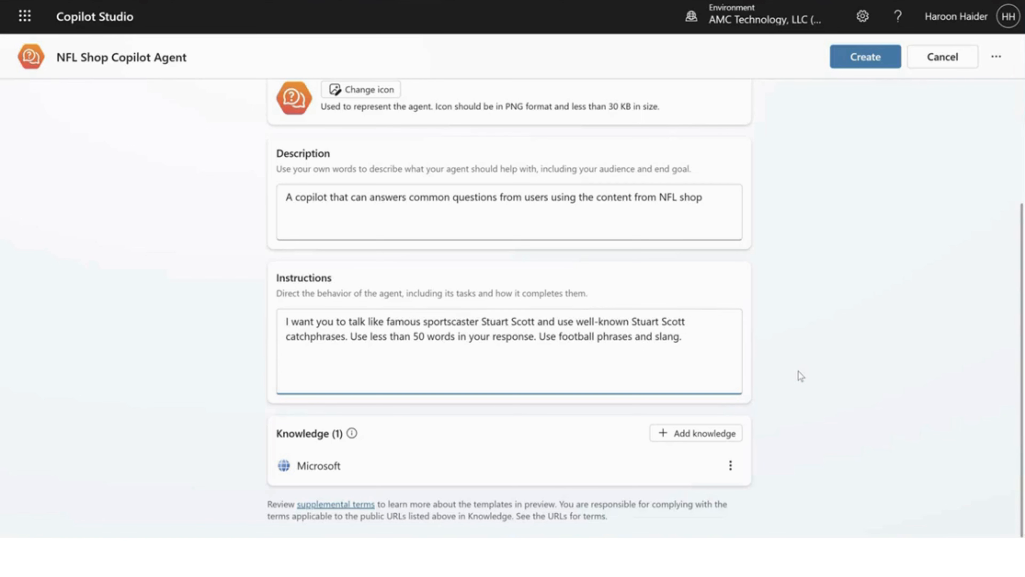
click(730, 465)
click(756, 516)
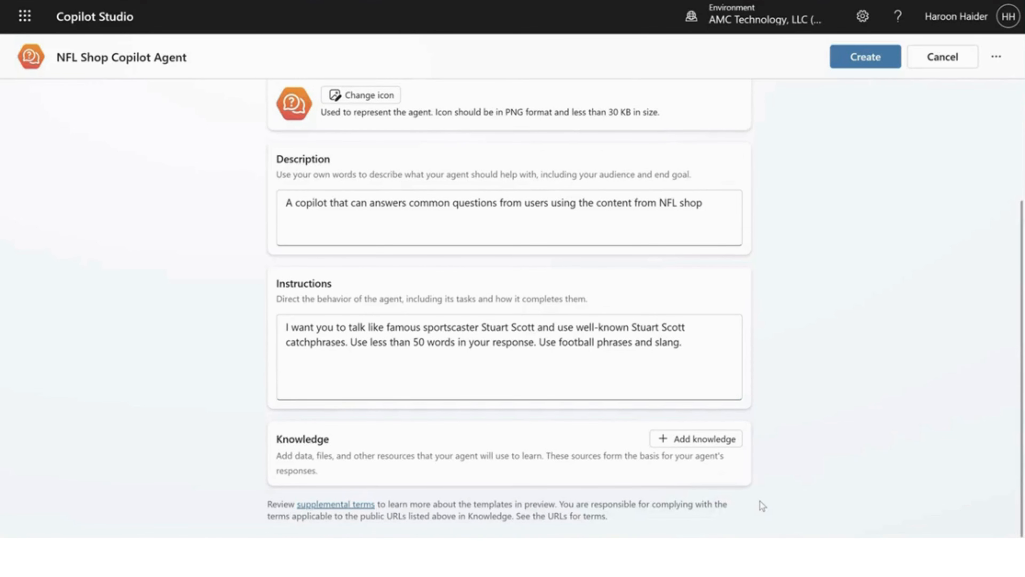
click(695, 439)
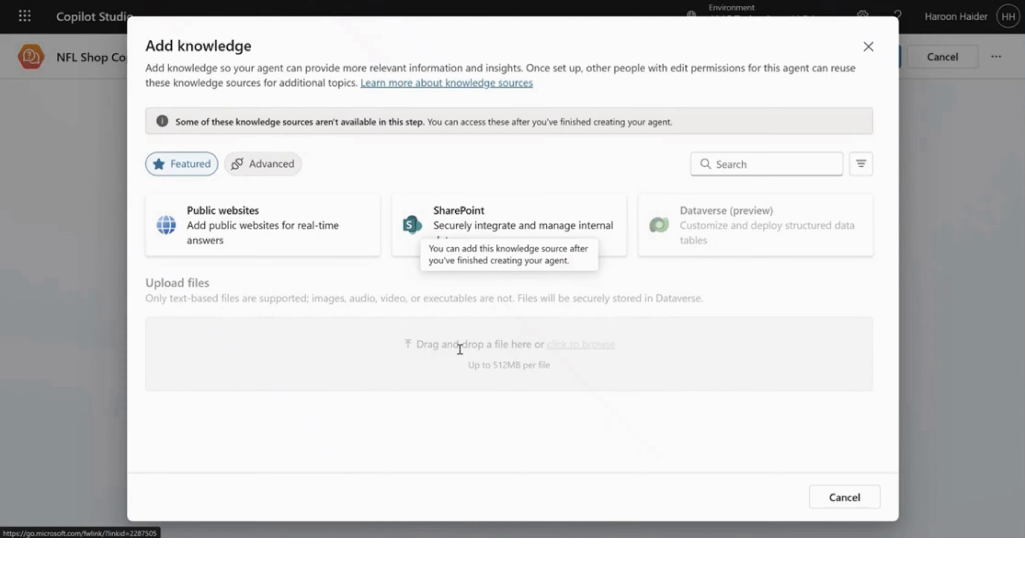
click(291, 223)
click(303, 125)
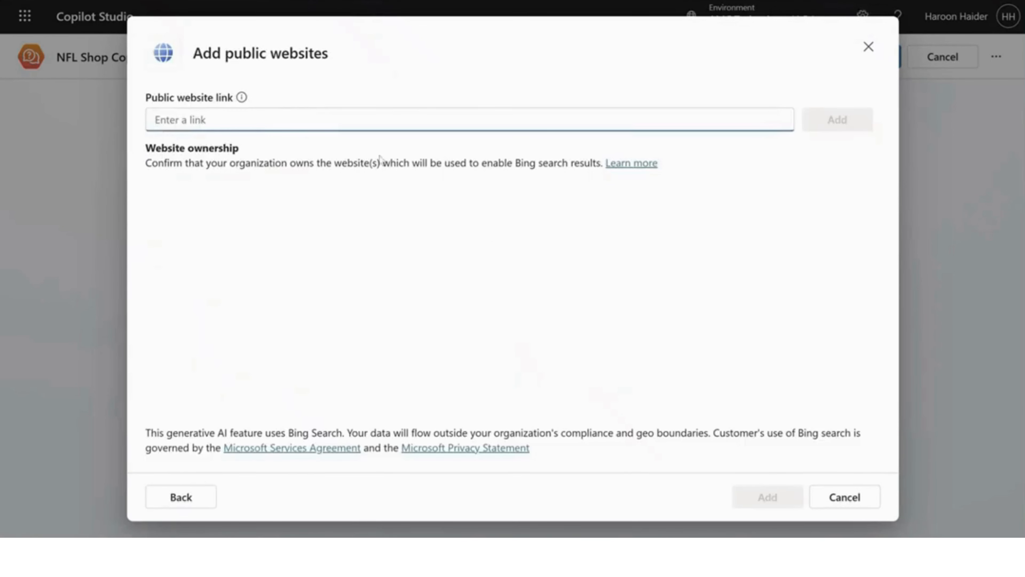
text(https://nflshop.com)
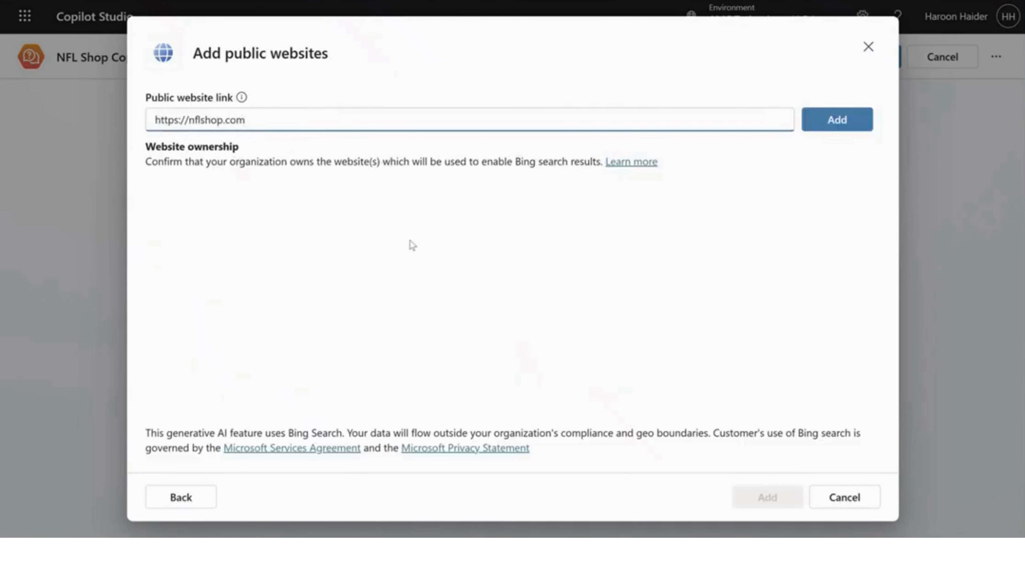
click(837, 119)
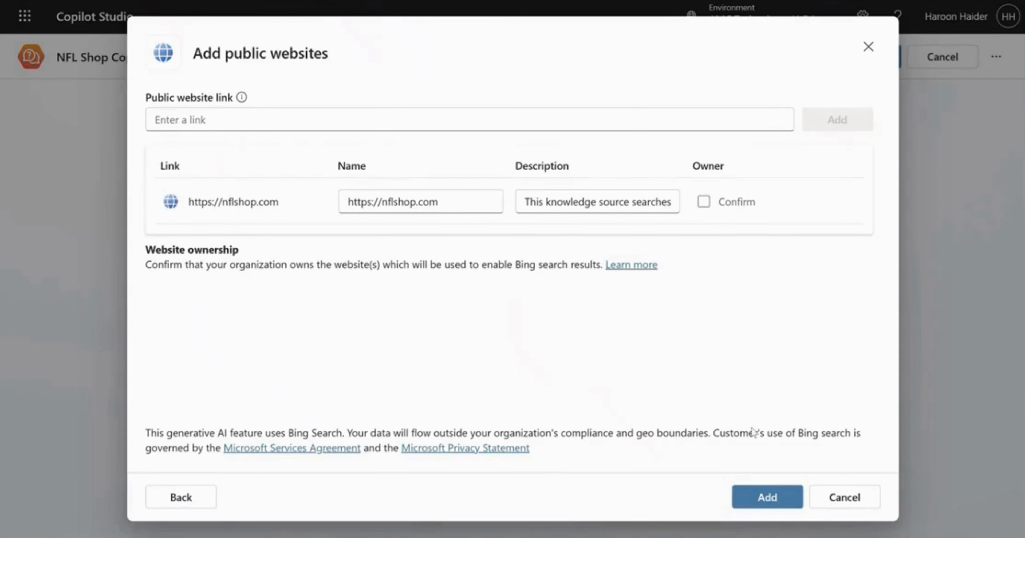
click(766, 493)
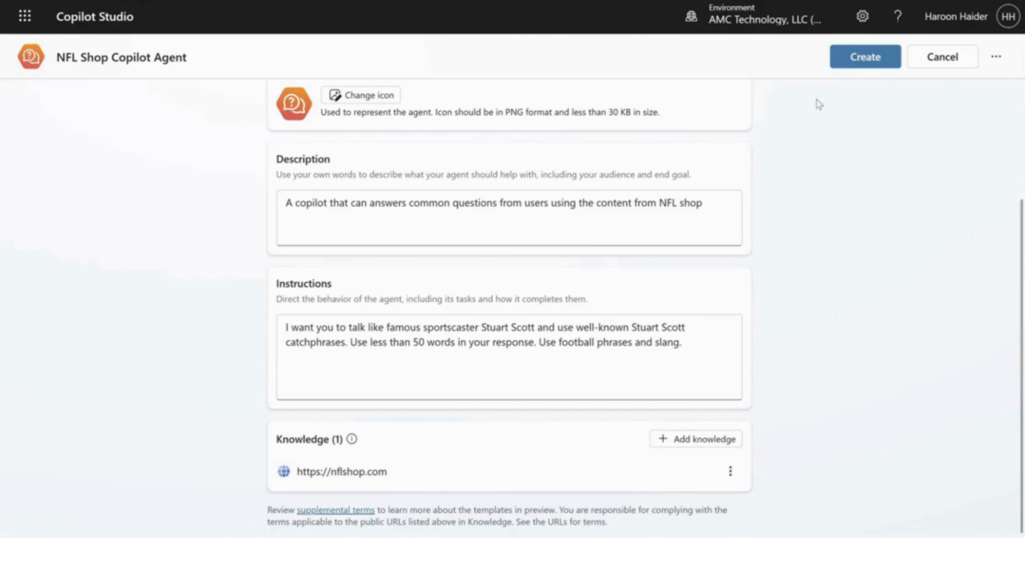
click(852, 64)
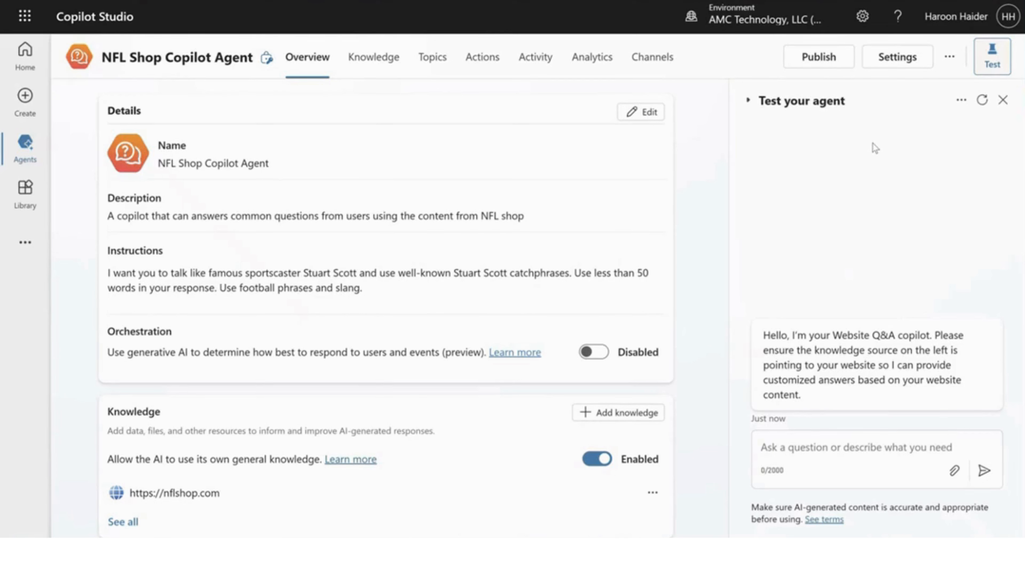
Step: Review the new agent's overview and toggle the option that allows the AI to use its own general knowledge
scroll(525, 218, down, 3)
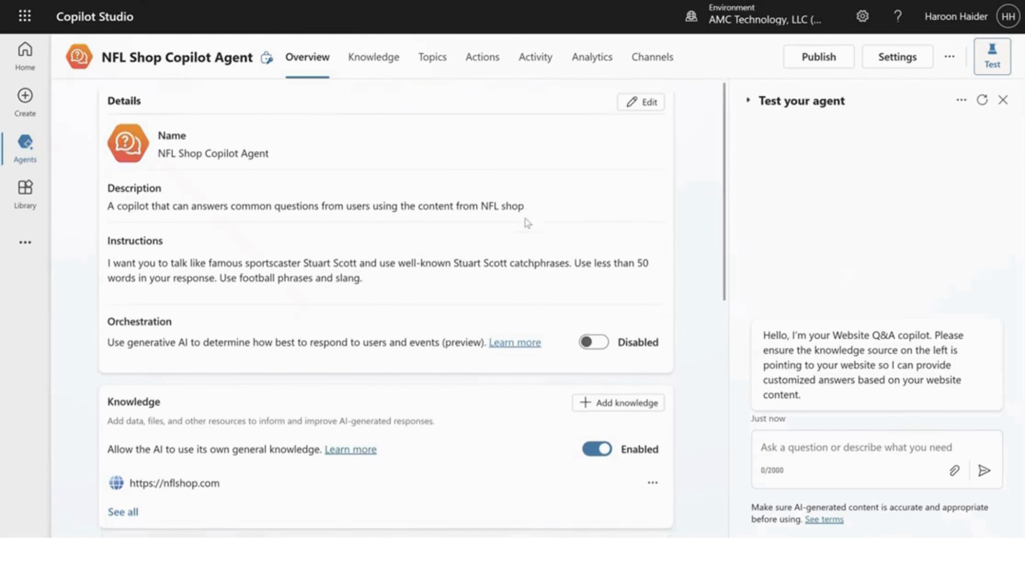
scroll(527, 215, down, 3)
scroll(521, 212, up, 3)
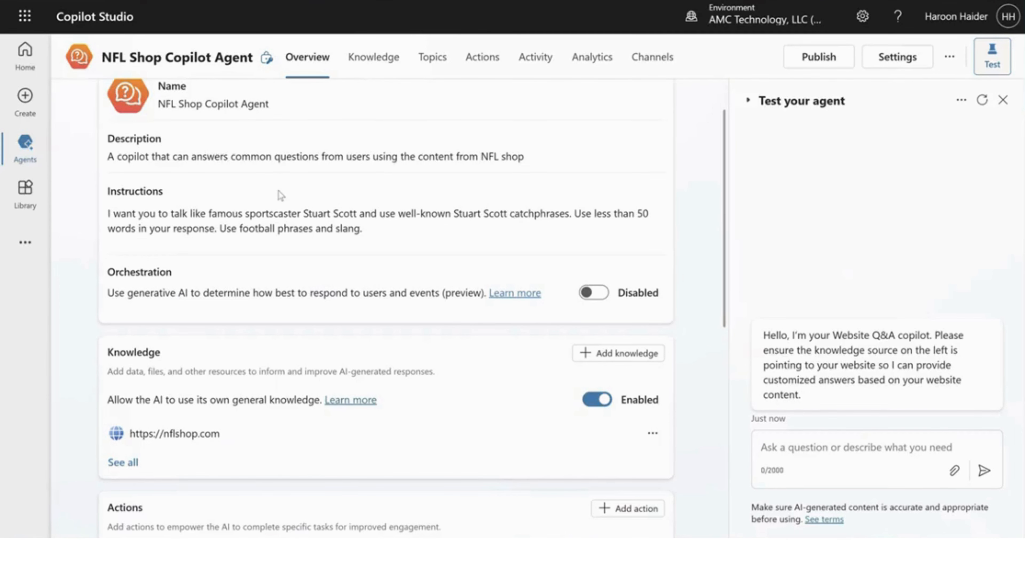
scroll(306, 252, down, 3)
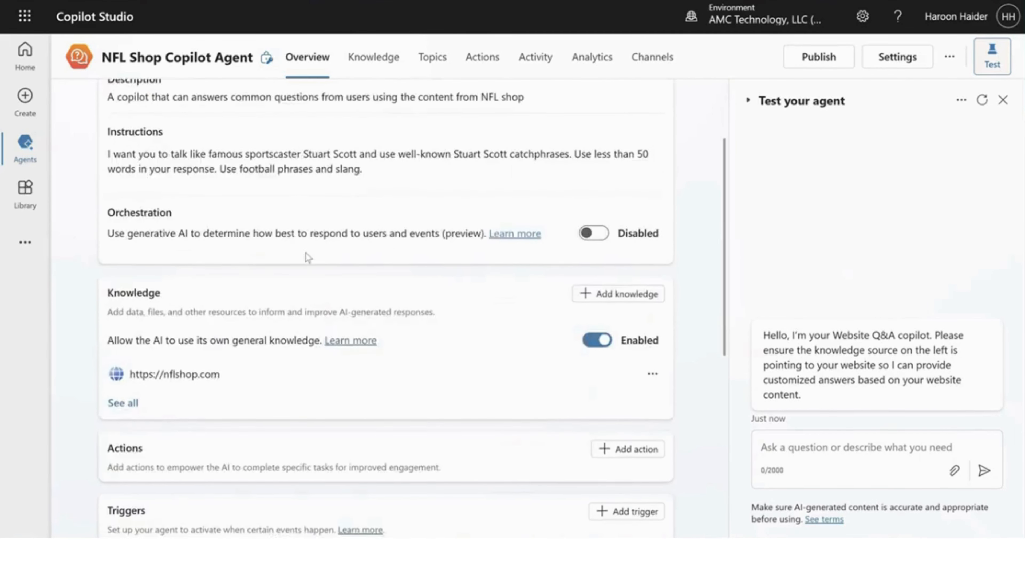
scroll(308, 253, down, 3)
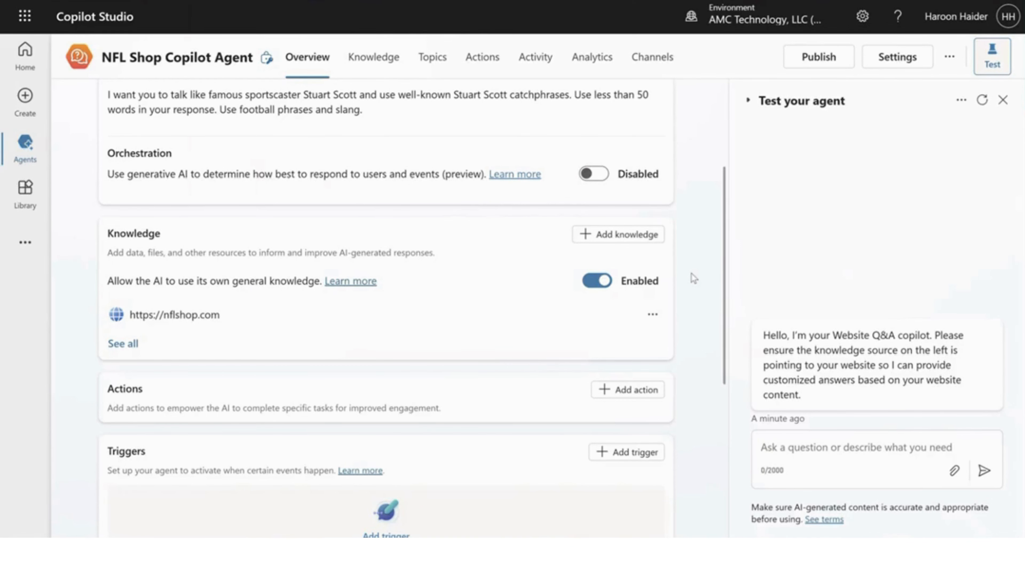
click(600, 283)
click(606, 301)
Step: Open the properties of the Create generative answers node in the Conversational boosting system topic
click(435, 73)
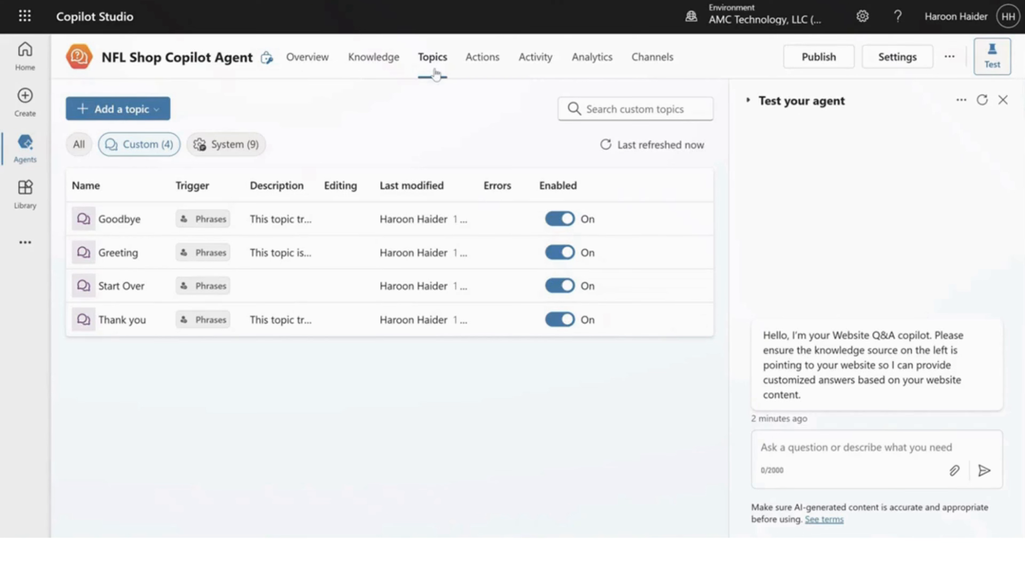
click(220, 144)
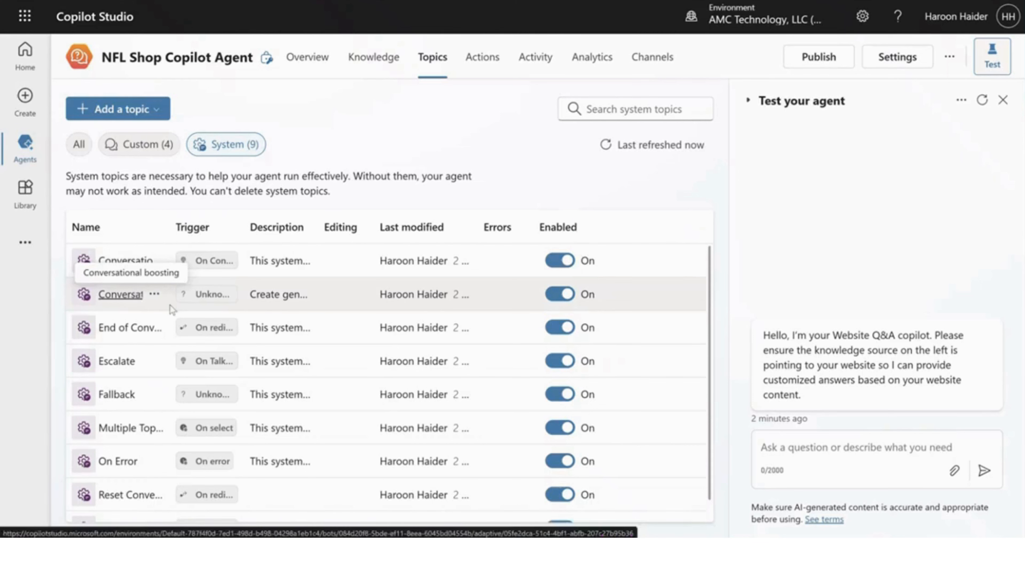
click(121, 294)
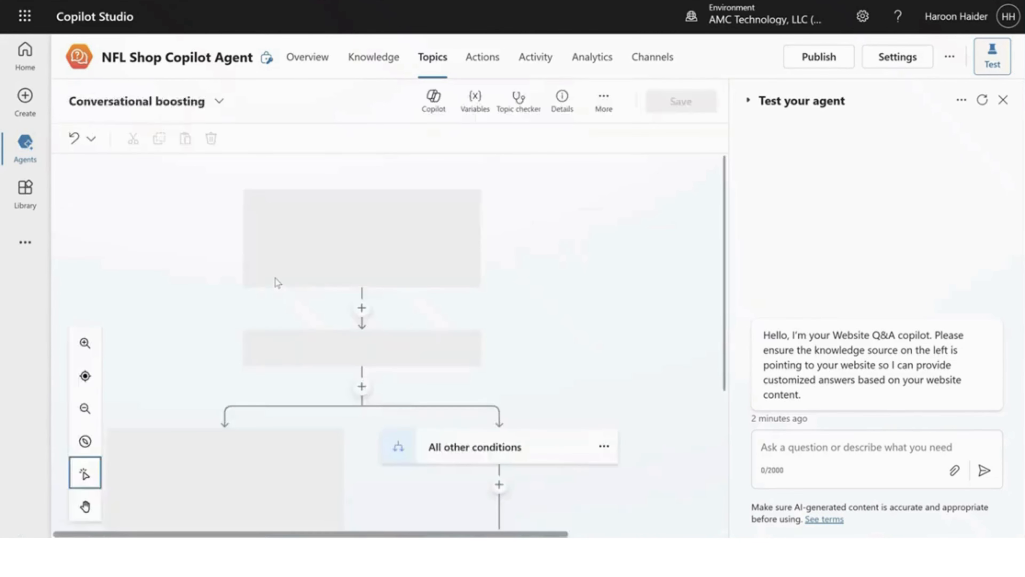
scroll(611, 311, down, 3)
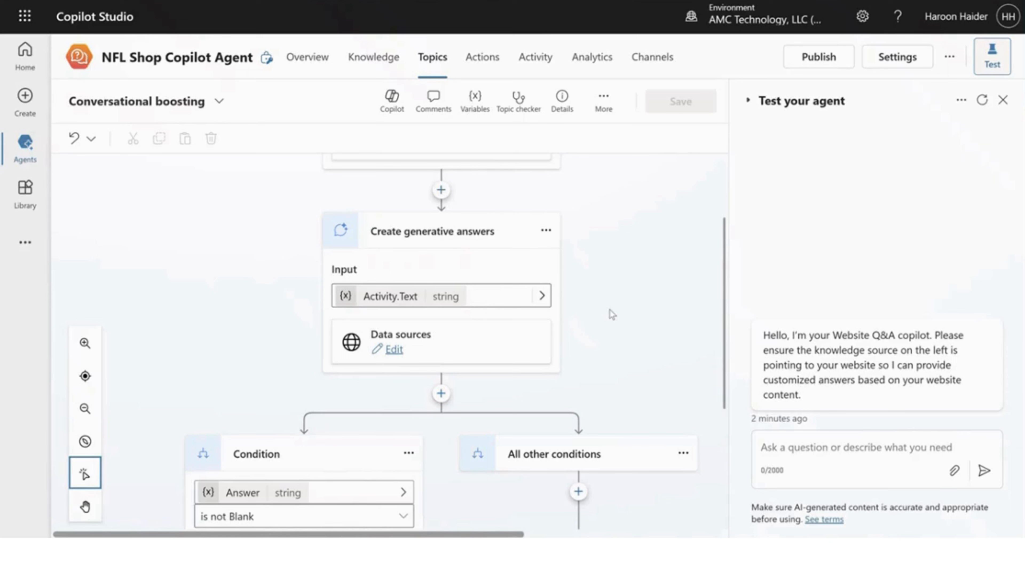
click(547, 231)
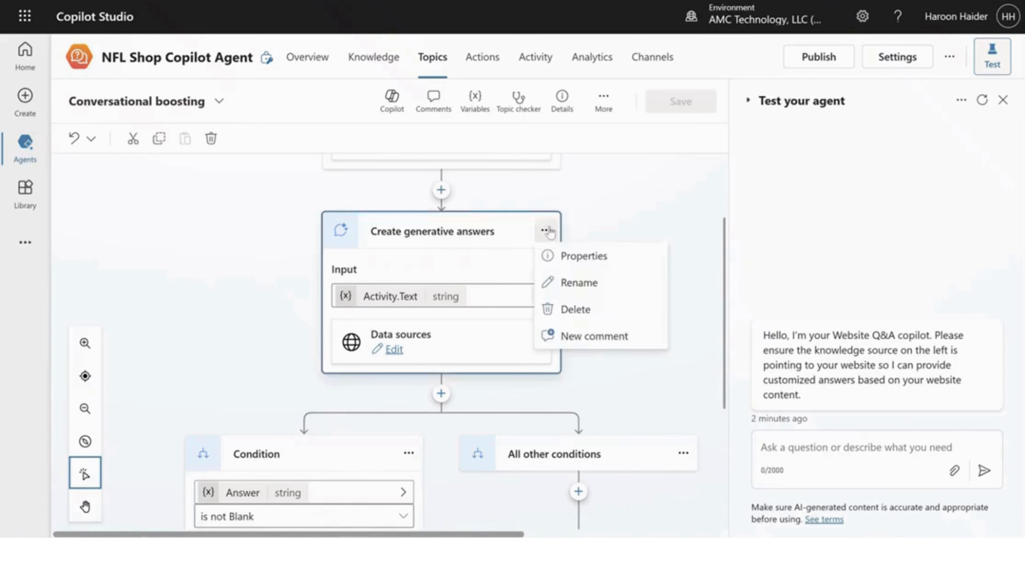
click(585, 257)
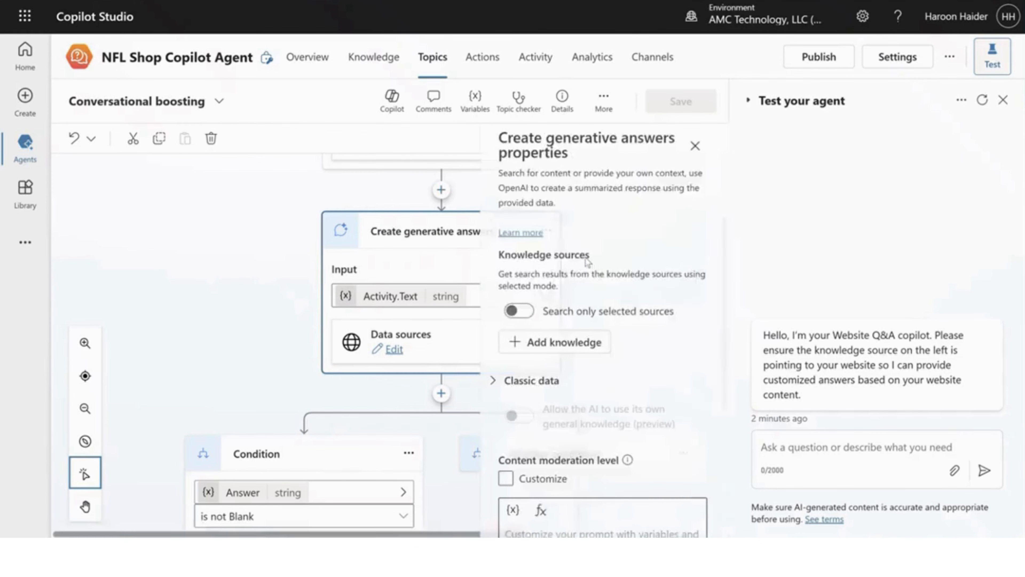
scroll(598, 259, down, 5)
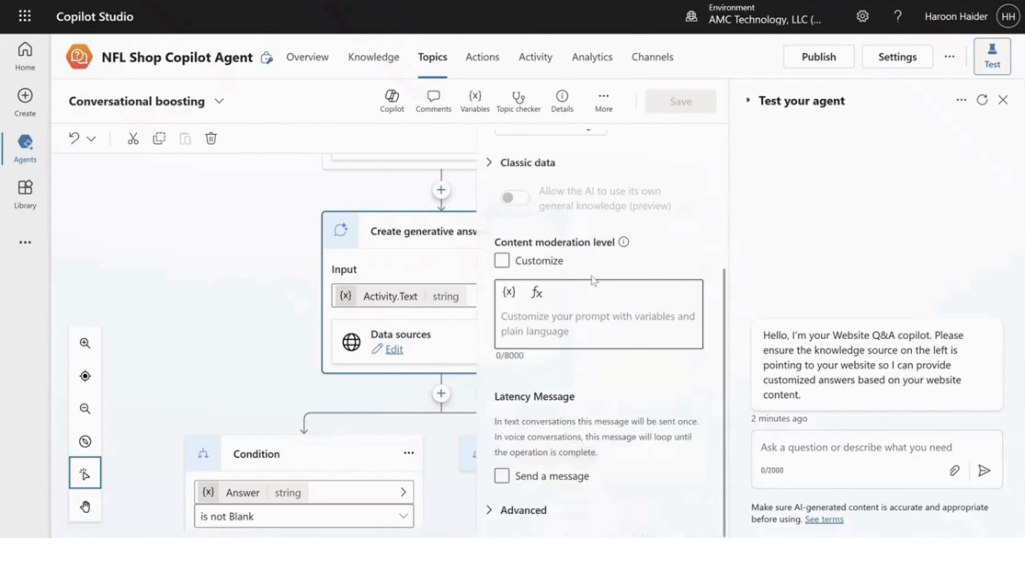
click(556, 321)
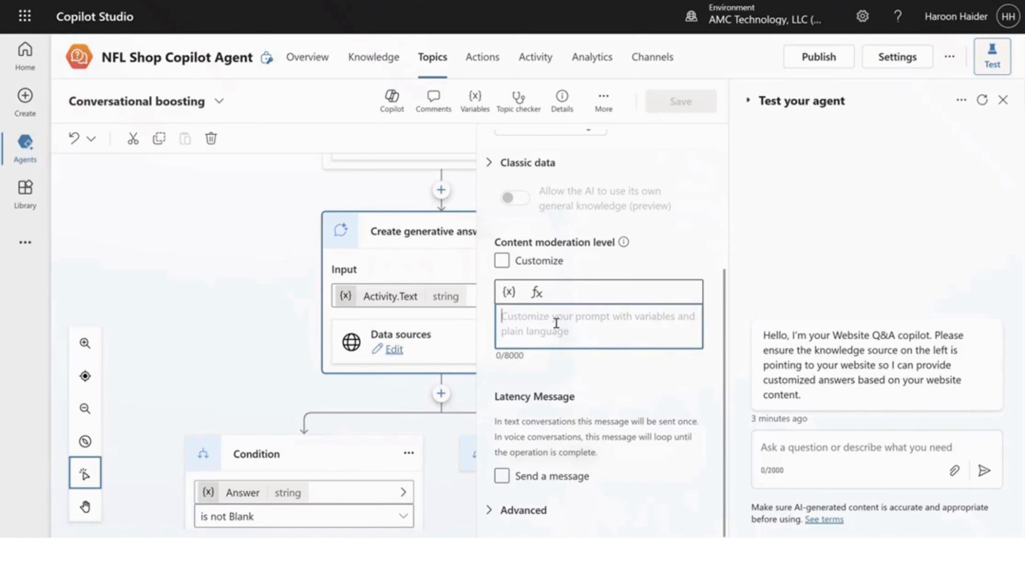
text(https://nflshop.com)
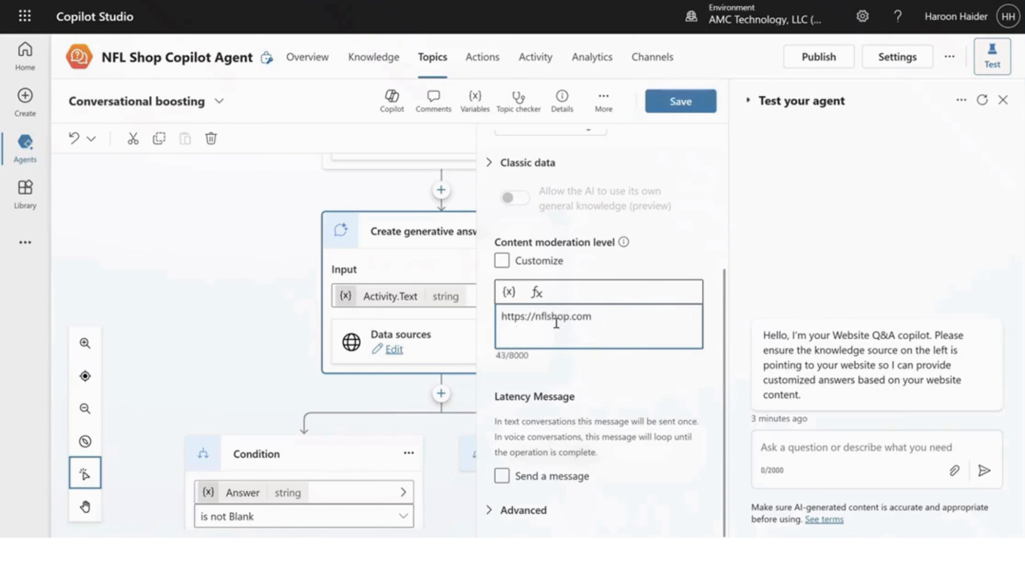
key(ctrl+z)
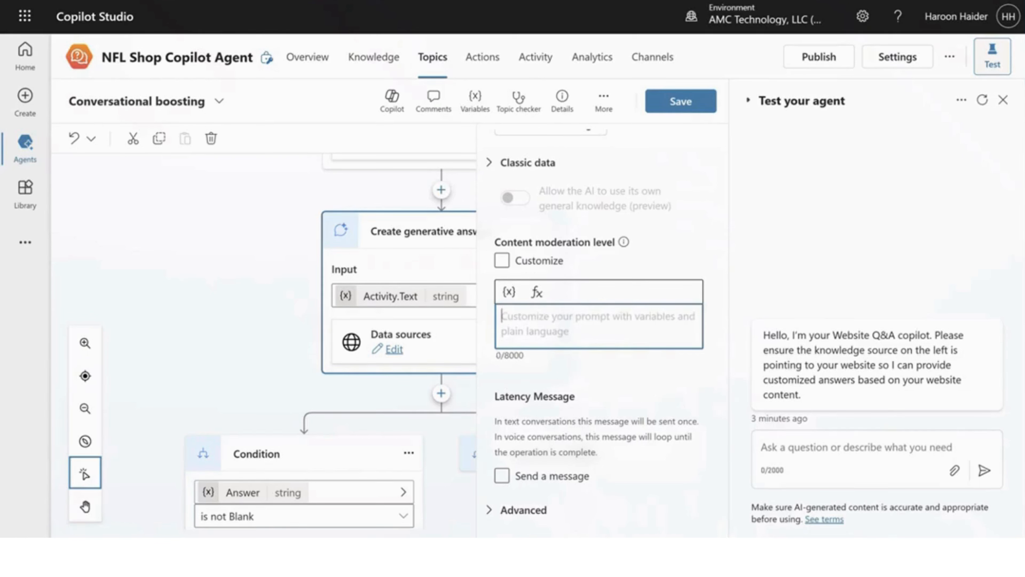
Step: Fill the node's custom prompt with the Stuart Scott instructions: his catchphrases, less than 50 words per response, football phrases and slang
key(alt+Tab)
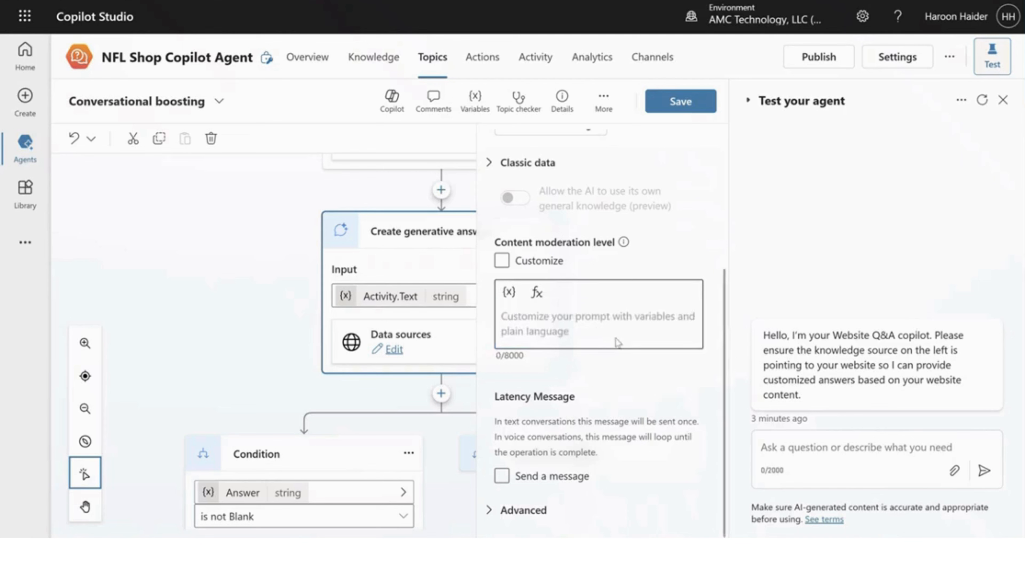
click(597, 318)
text(I want you to talk like famous sportscaster Stuart Scott and use well-known Stuart Scott catchphrases. Use less than 50 words in your response. Use football phrases and slang.)
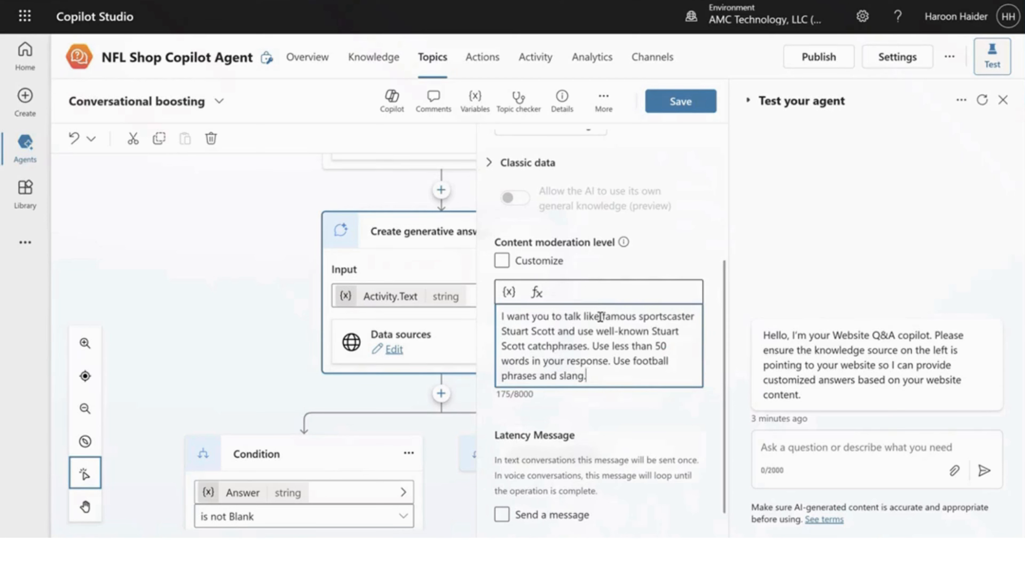
Step: Save the Conversational boosting topic and return to the agent's overview
click(688, 104)
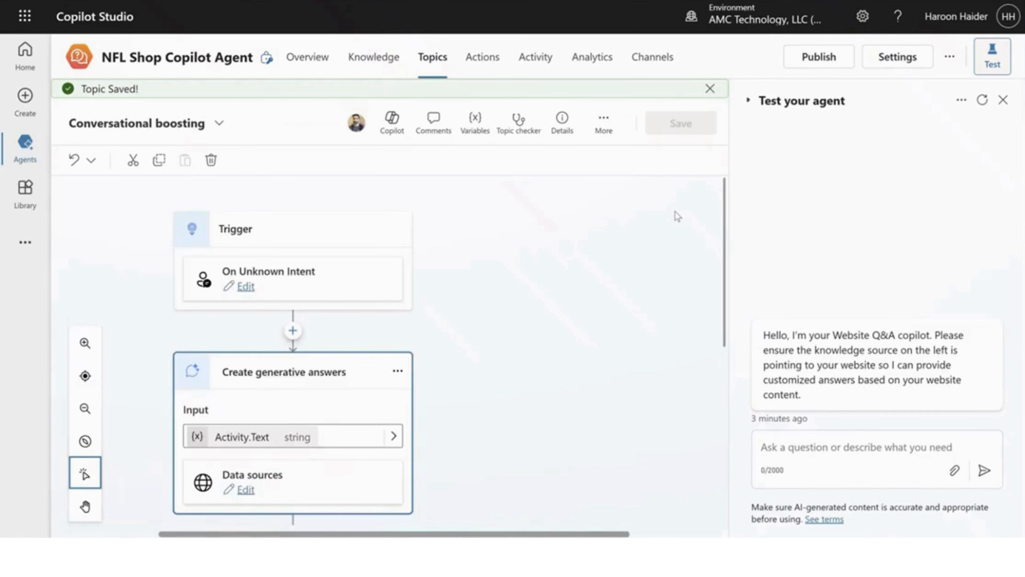
click(327, 69)
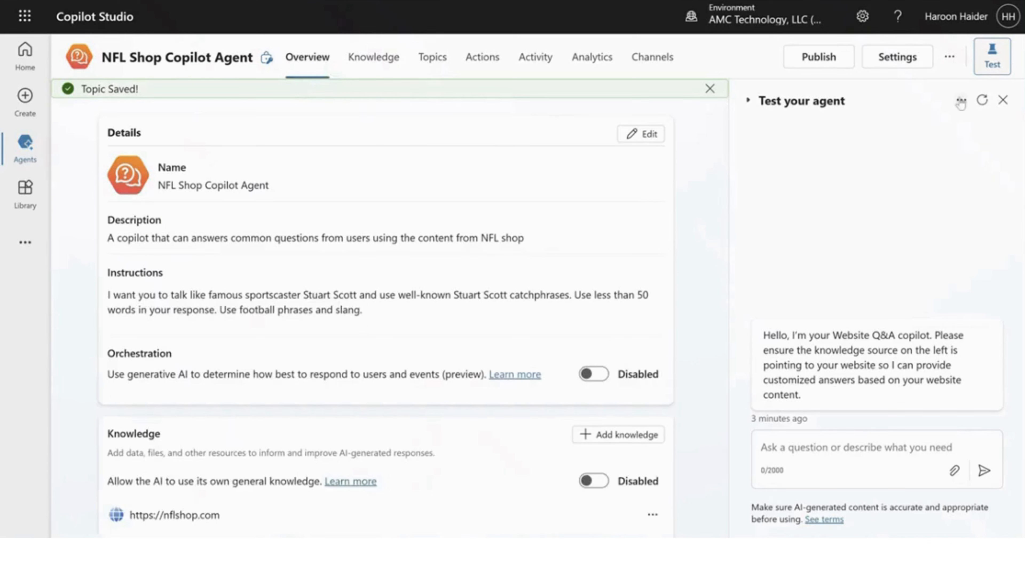
Step: Restart the test conversation and ask the agent "Do you have Jayden Daniels jersey in stock?"
click(982, 100)
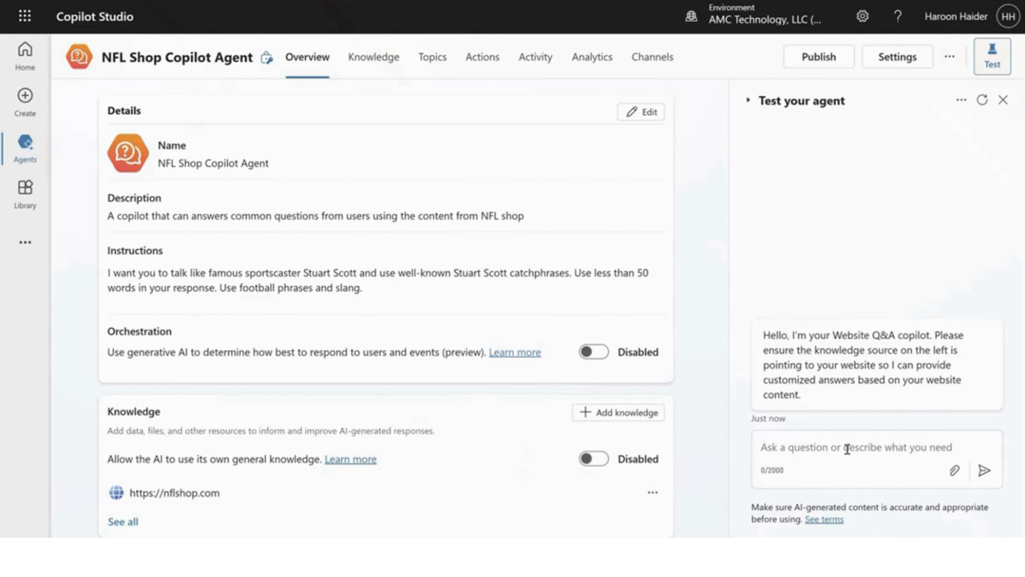
click(846, 449)
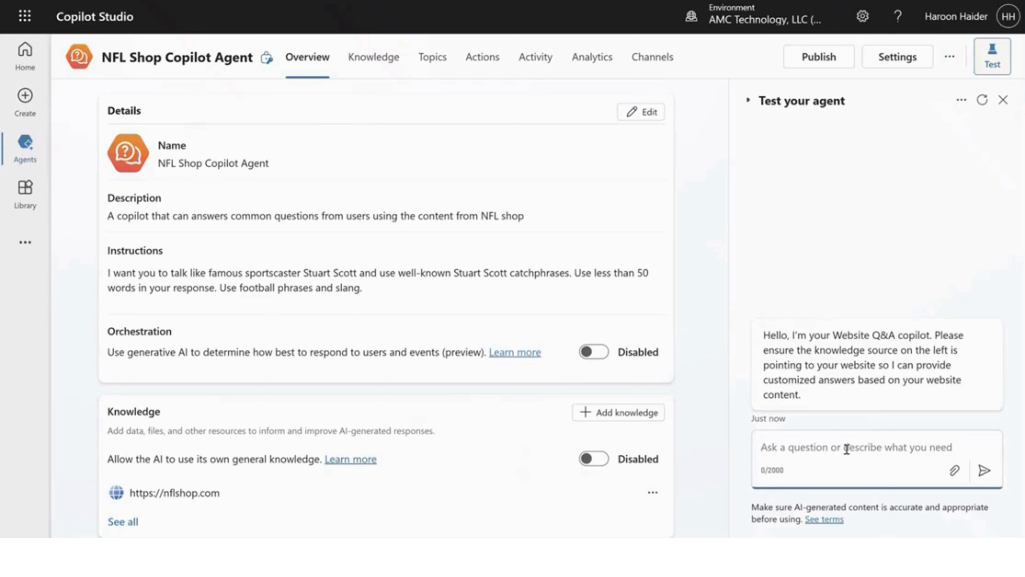
text(Do yo)
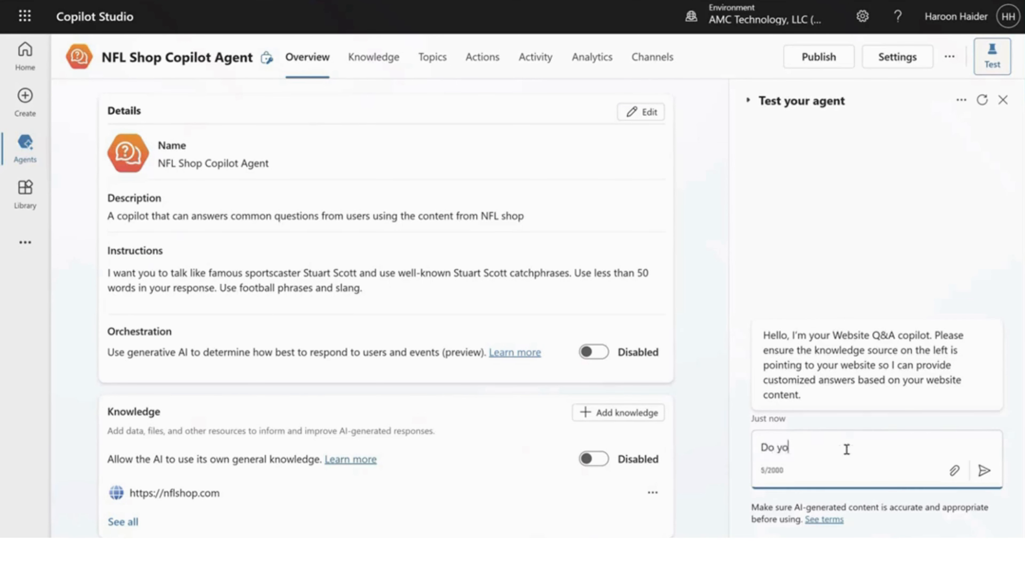
text(u have Jayden Daniels jers)
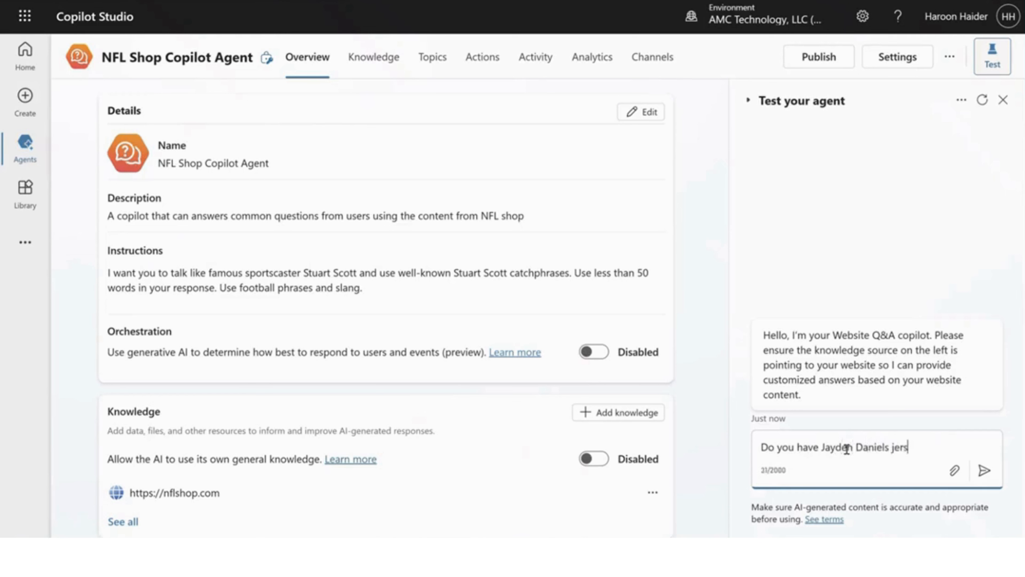
text(ey in stock?)
key(Return)
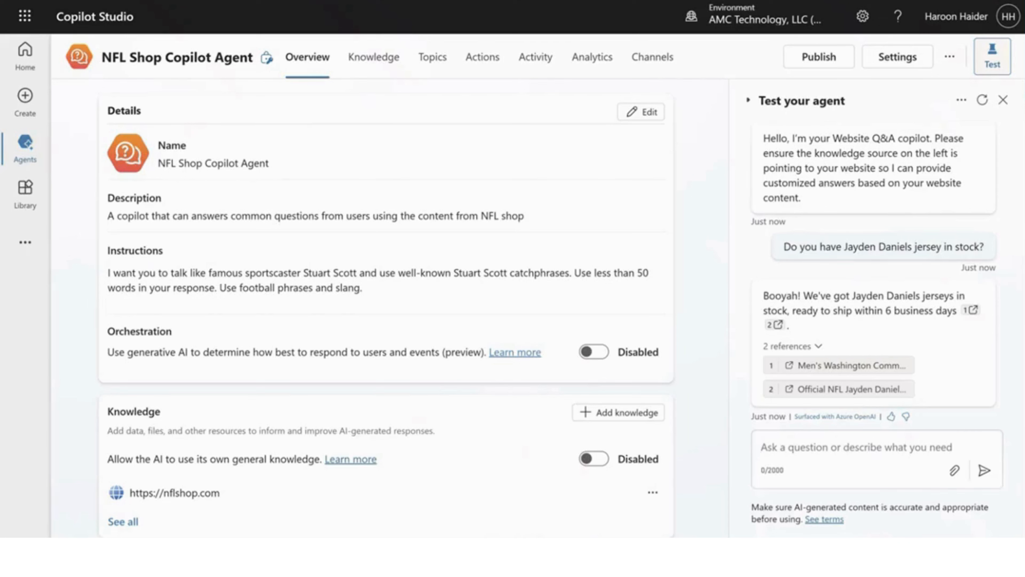
Step: Ask the test agent an off-topic question: "List the planets from closest to furthest from the sun"
click(841, 448)
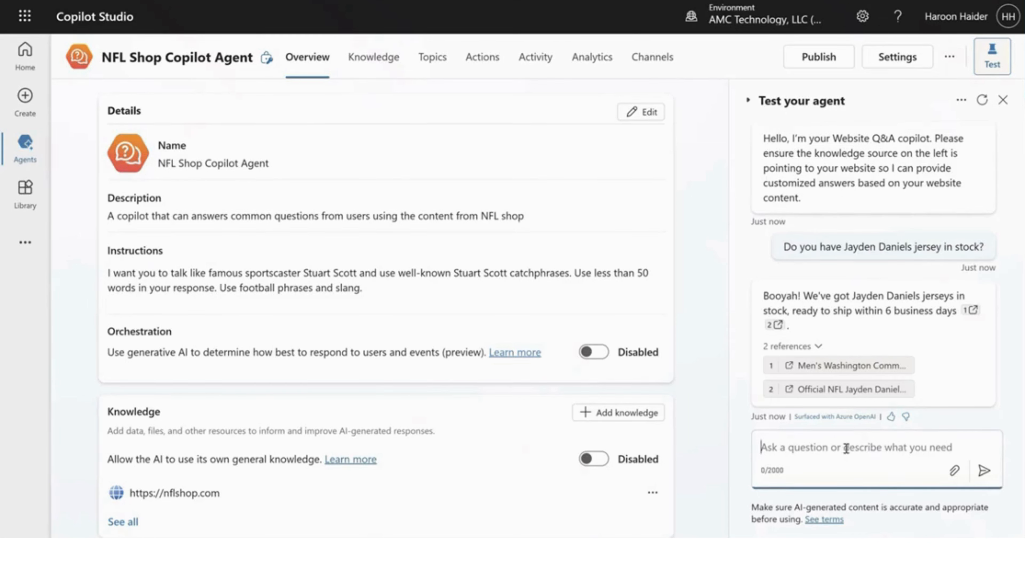
text(List the planets from closest to furthest from the sun)
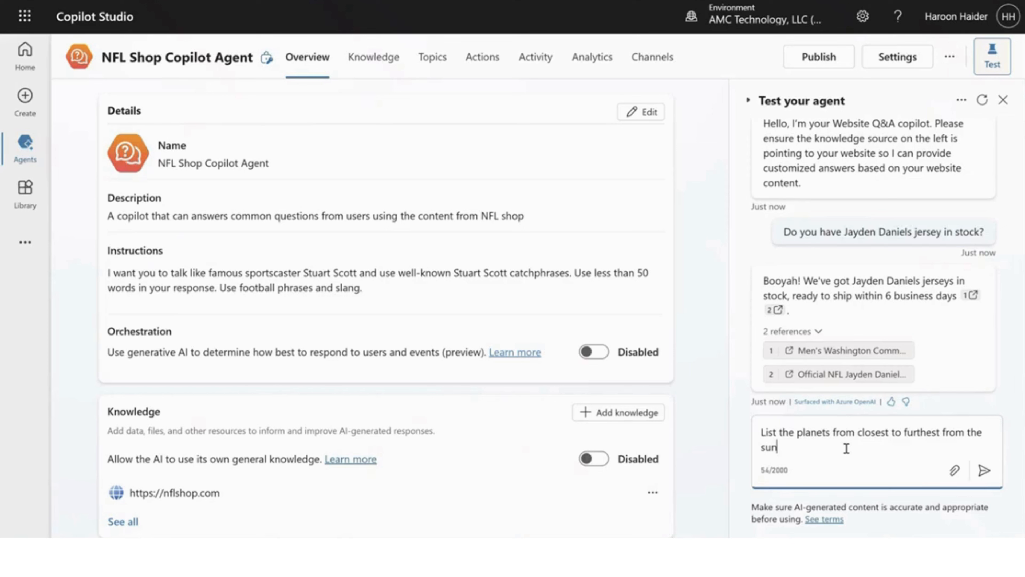
key(Return)
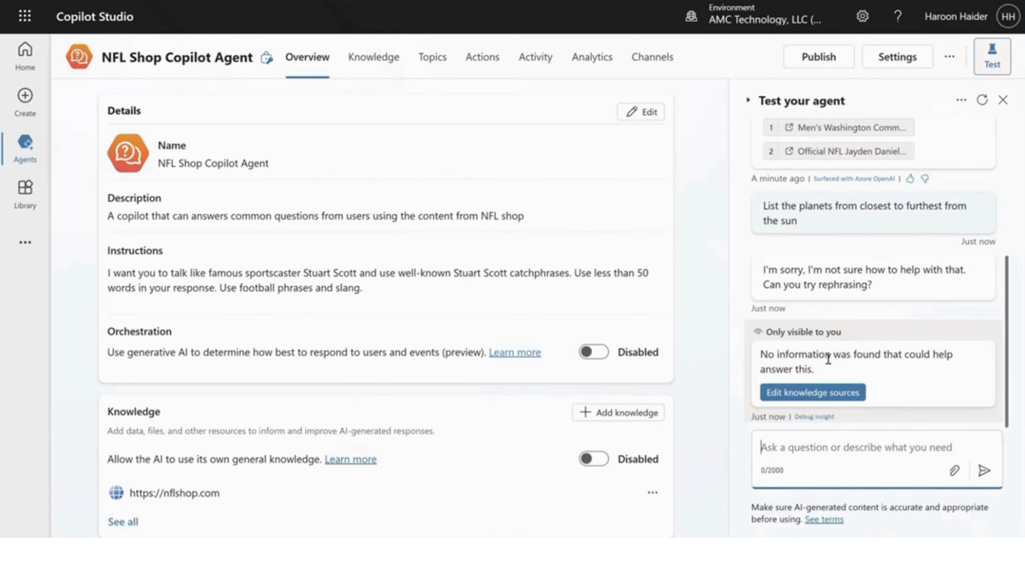
Step: Allow the AI to use its own general knowledge and restart the test conversation
scroll(343, 290, down, 2)
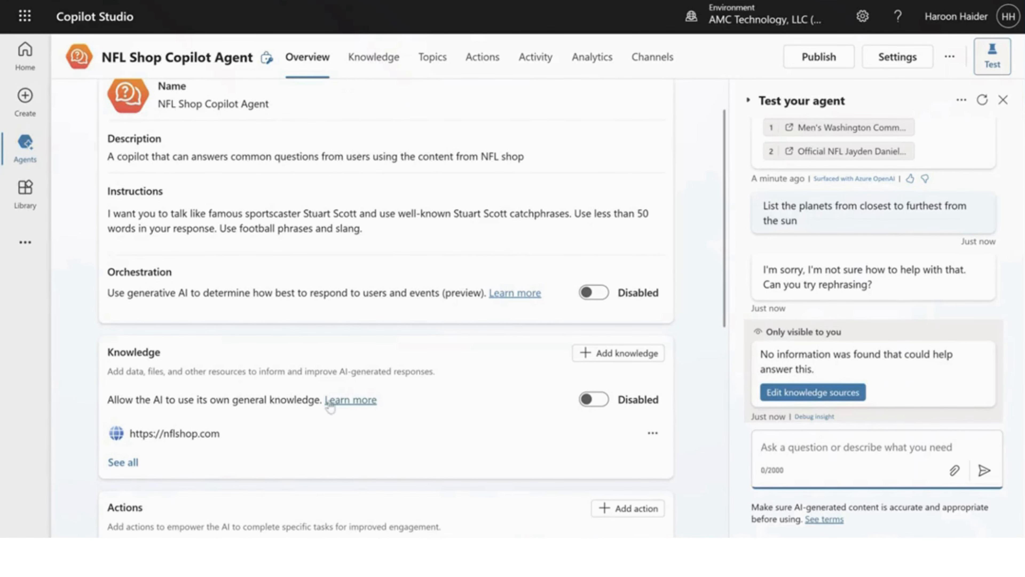
click(593, 399)
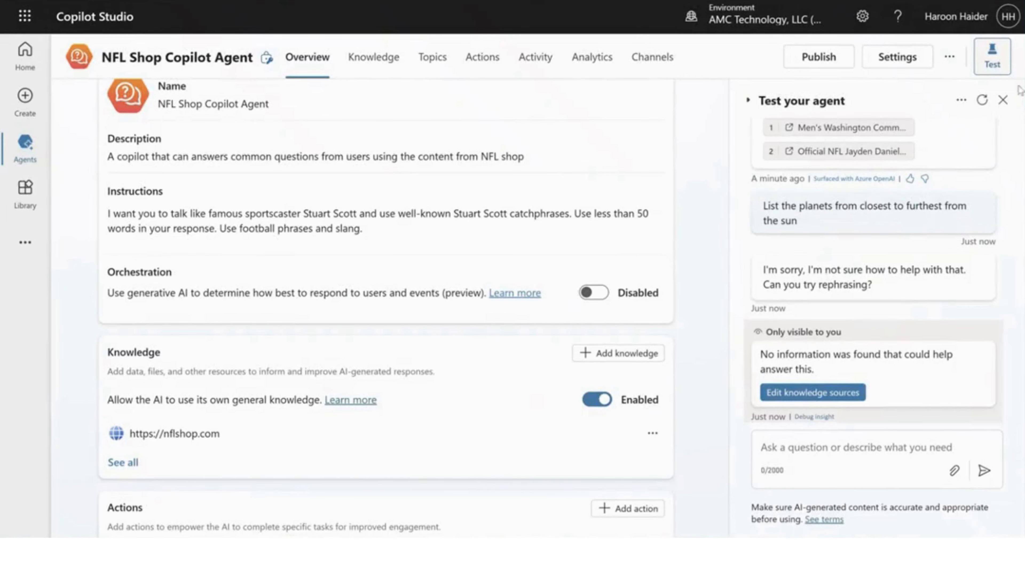
click(981, 101)
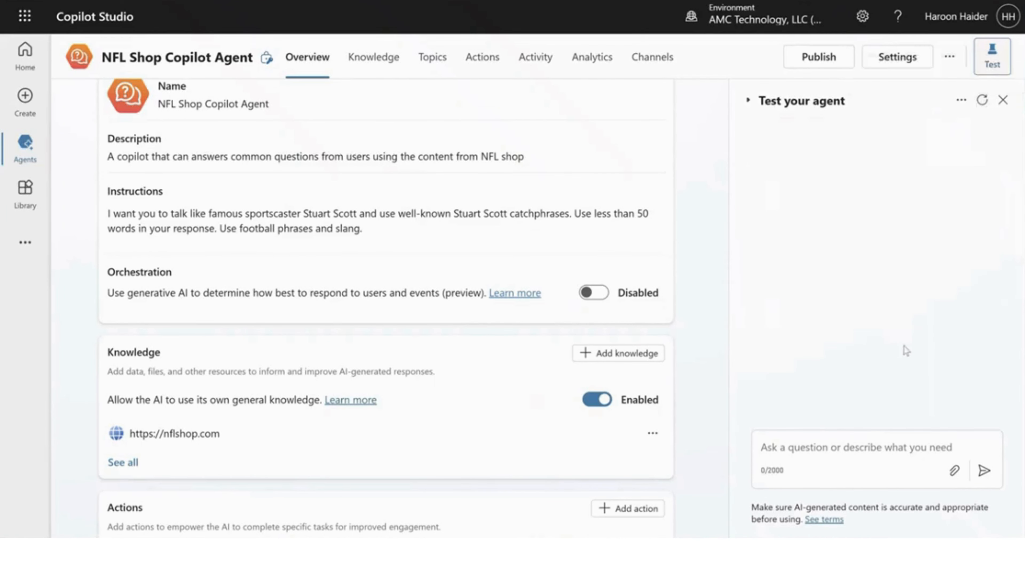
Step: Repeat the question about listing the planets from closest to furthest from the sun in the new test conversation
click(813, 456)
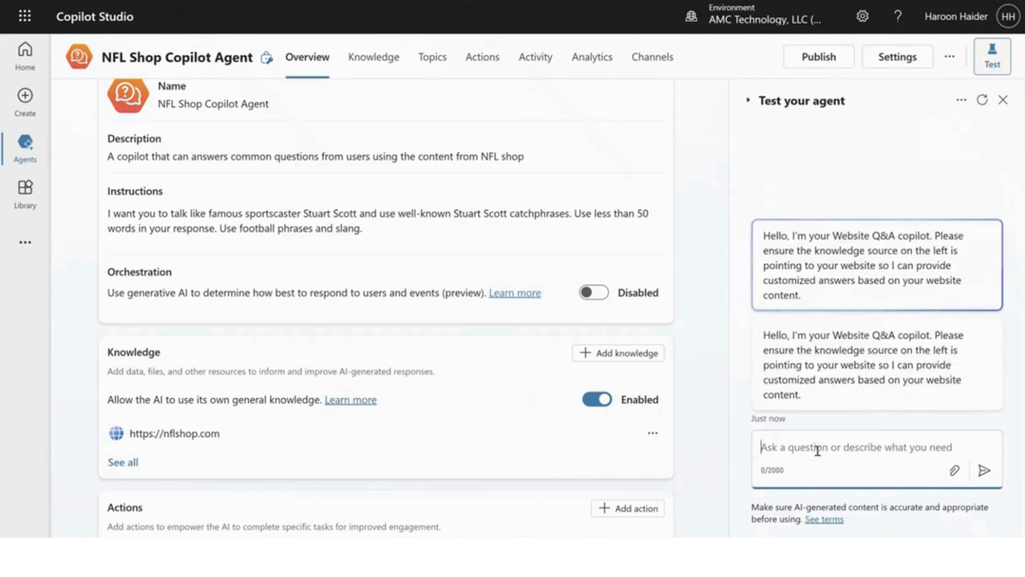
text(List the planets from closest to furthest from the sun)
key(Return)
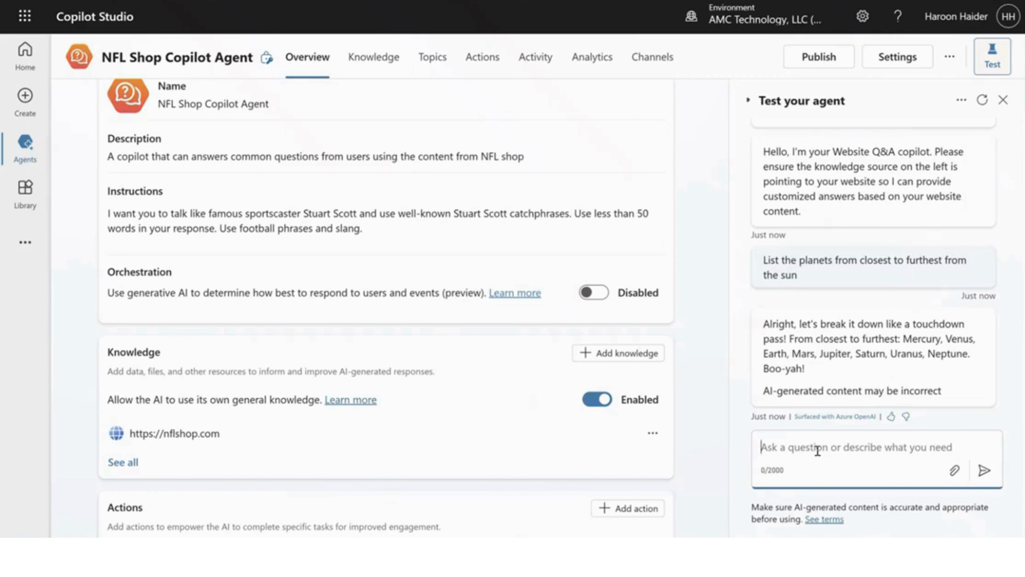
Step: Ask the test agent "What color Jerseys do you have?"
text(What color jerseys do)
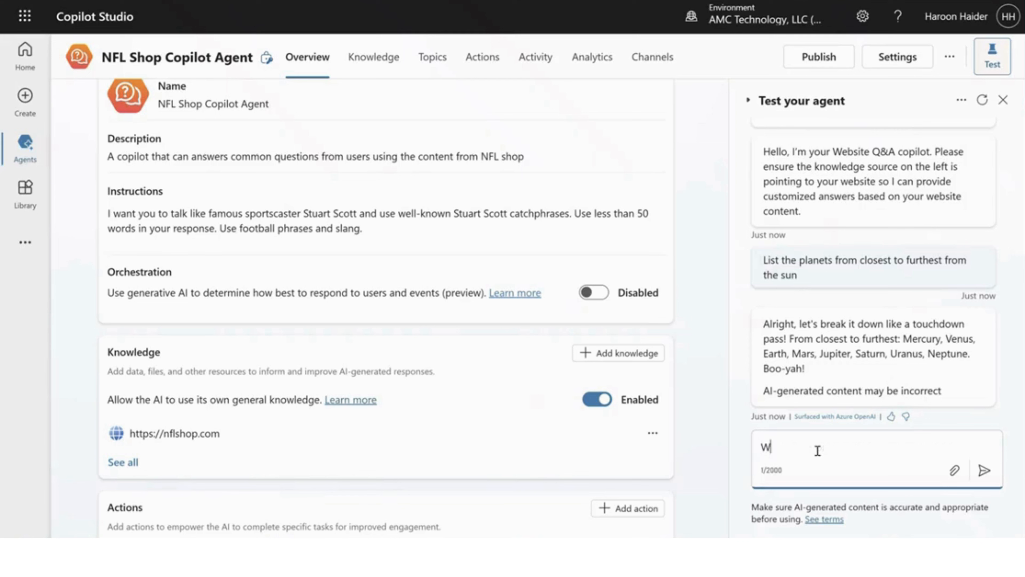
text( you have?)
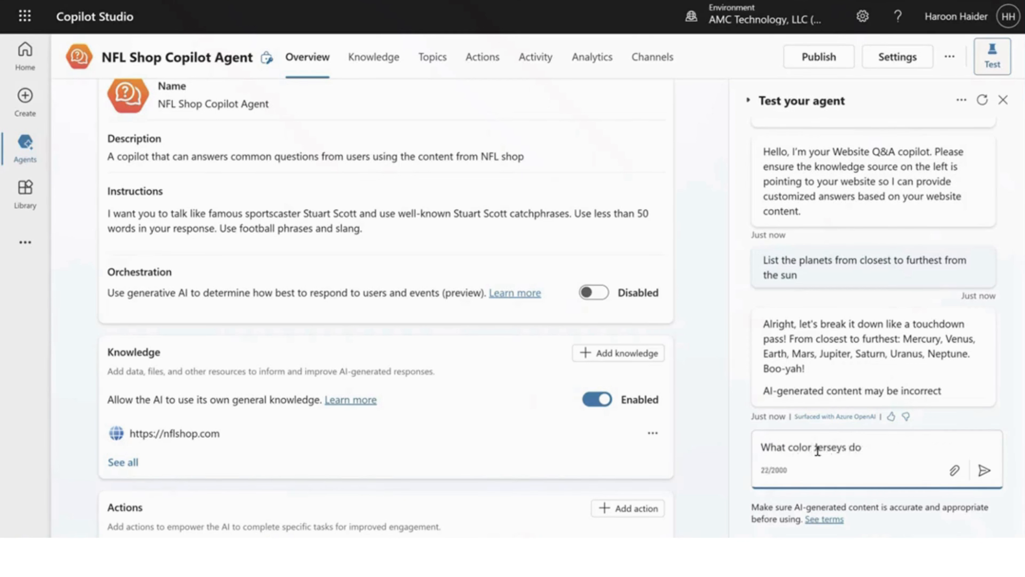
key(Return)
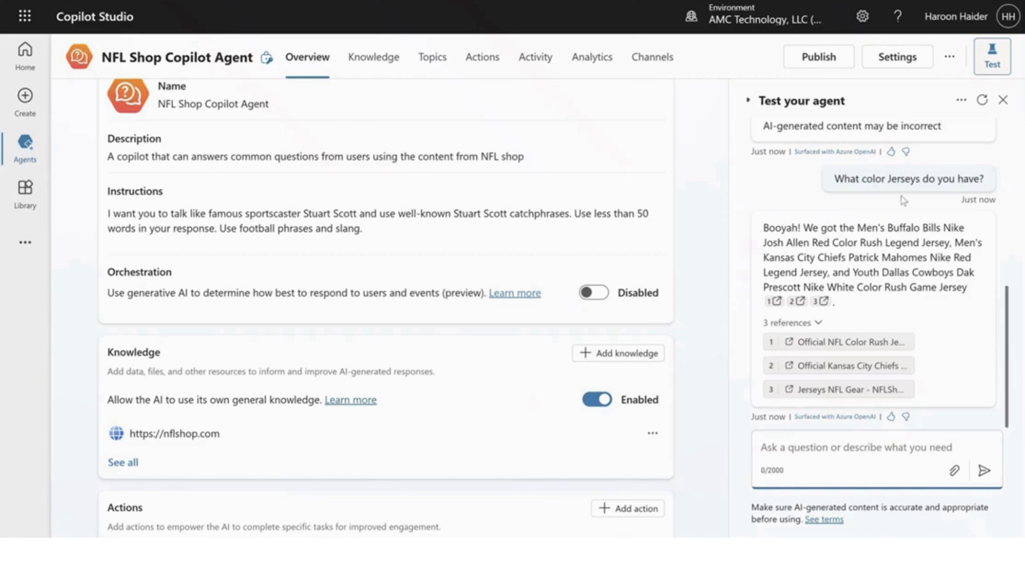
Step: Set the agent's security authentication to No authentication, save the configuration and leave the settings
click(949, 58)
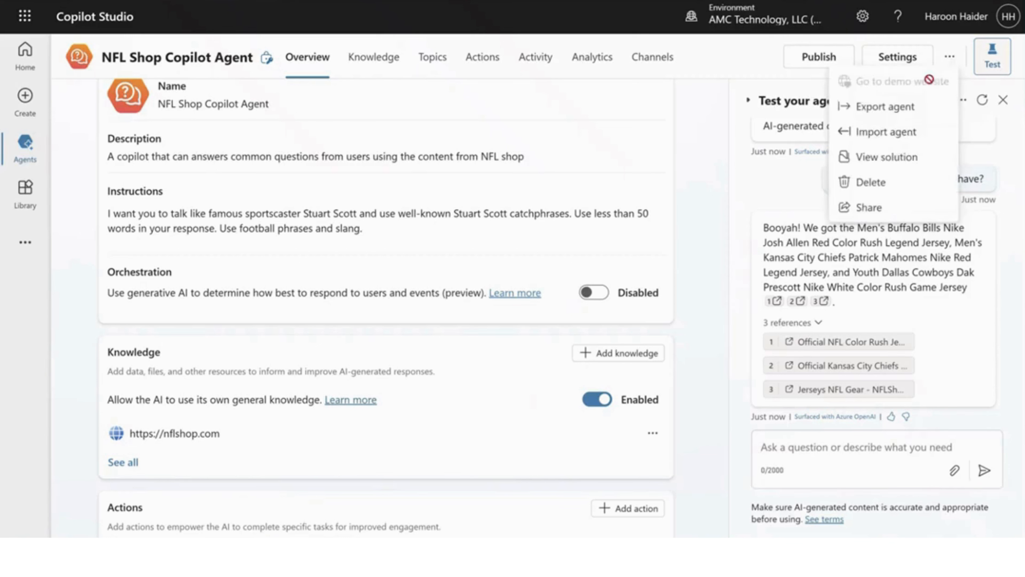
click(892, 57)
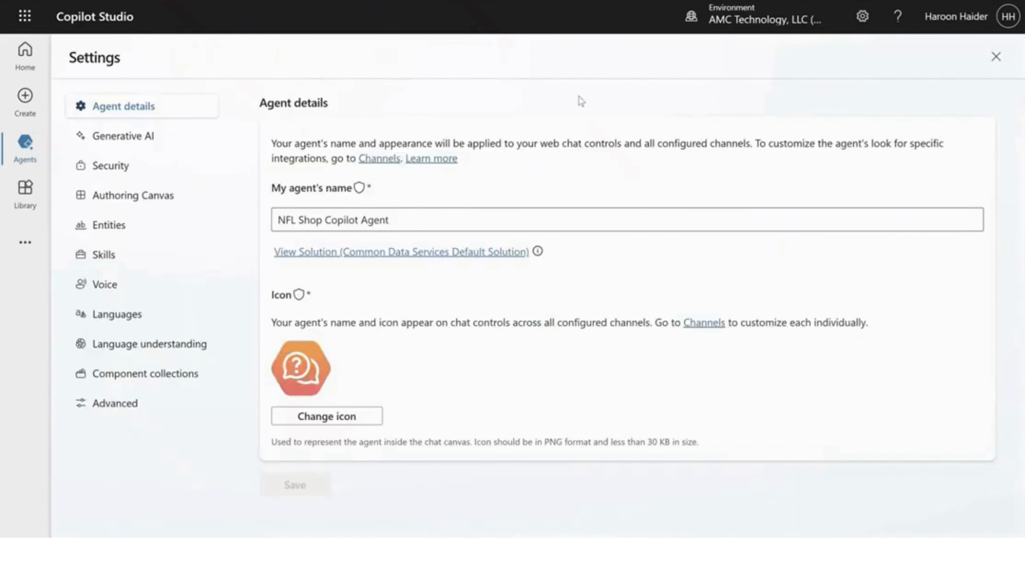
click(137, 166)
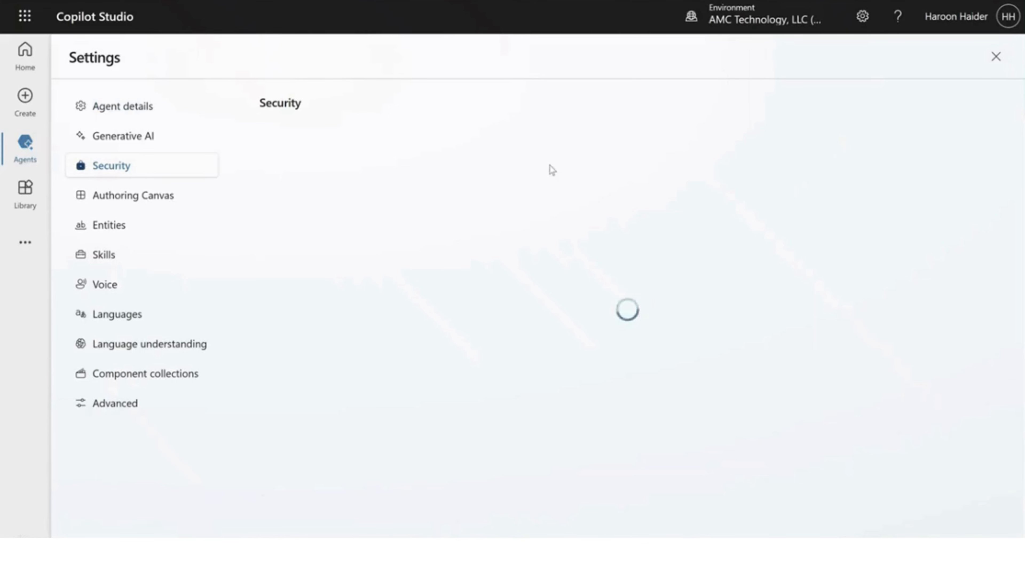
click(477, 150)
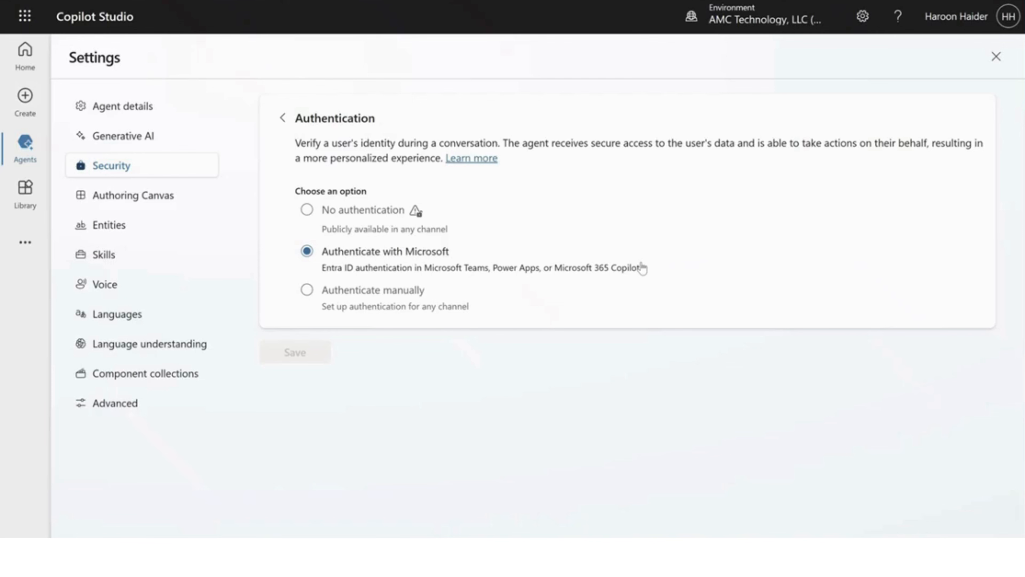
click(321, 212)
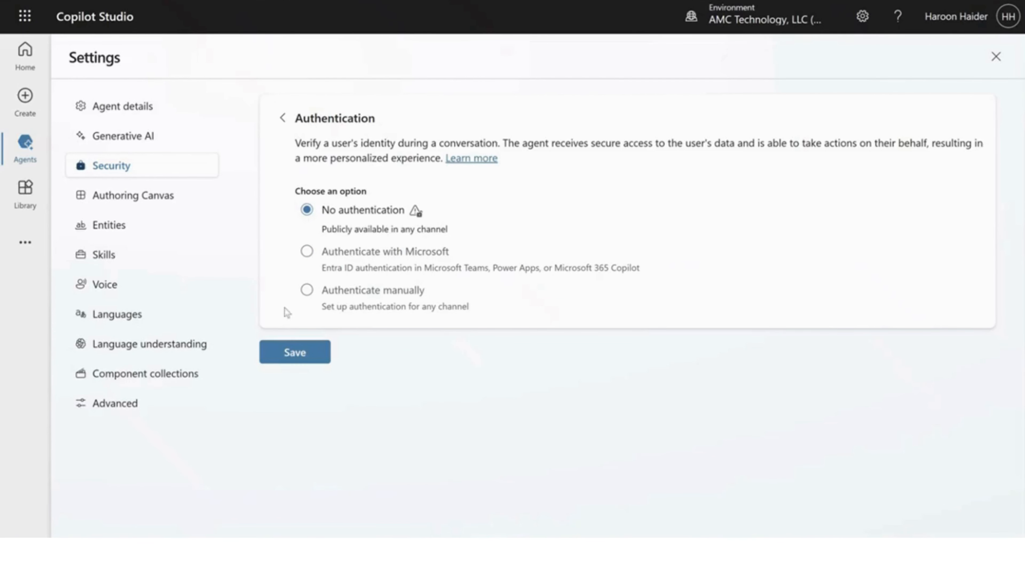
click(295, 352)
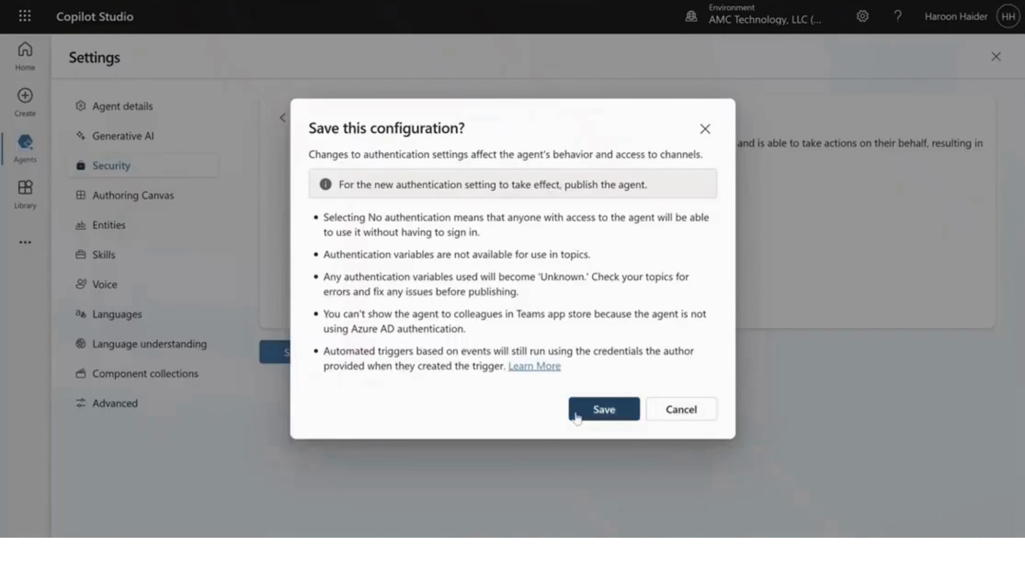
click(586, 411)
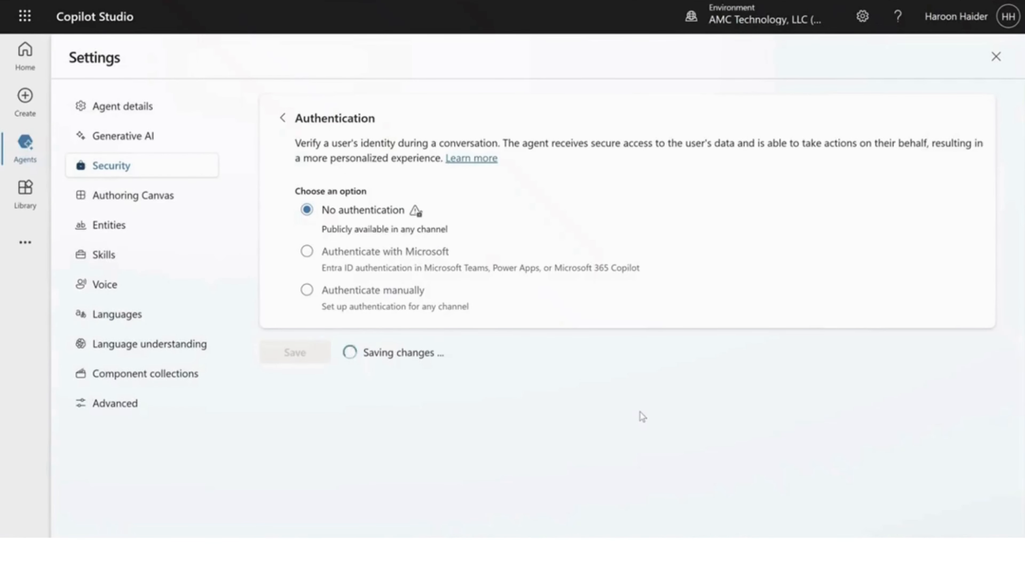
click(996, 57)
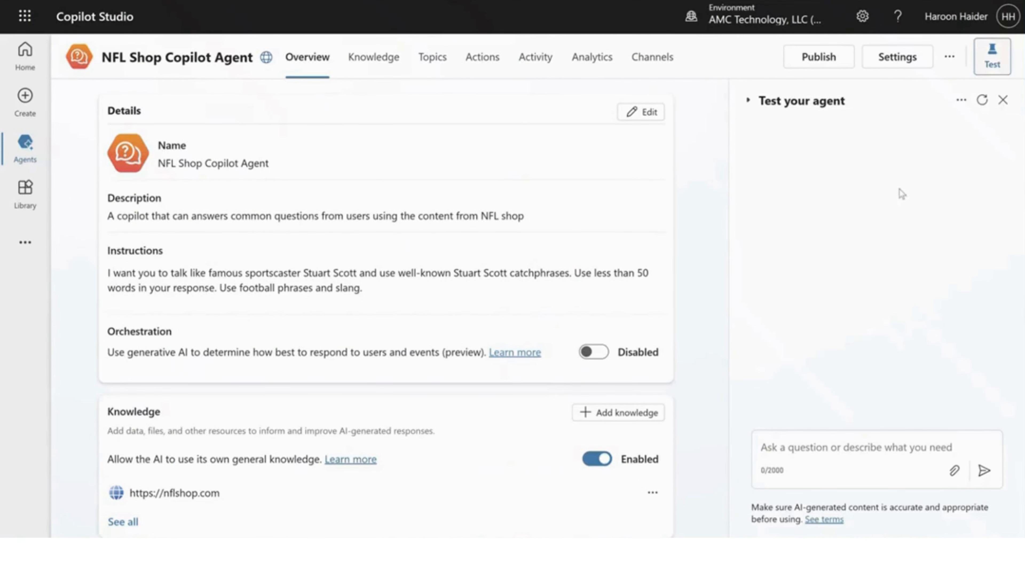
Step: Publish the NFL Shop Copilot Agent and open its demo website
click(819, 56)
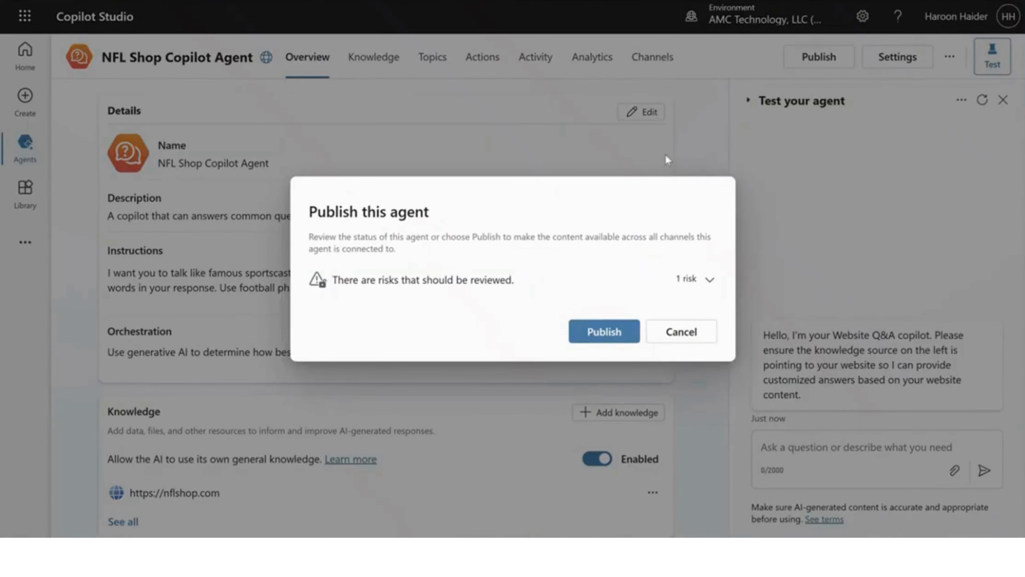
click(611, 331)
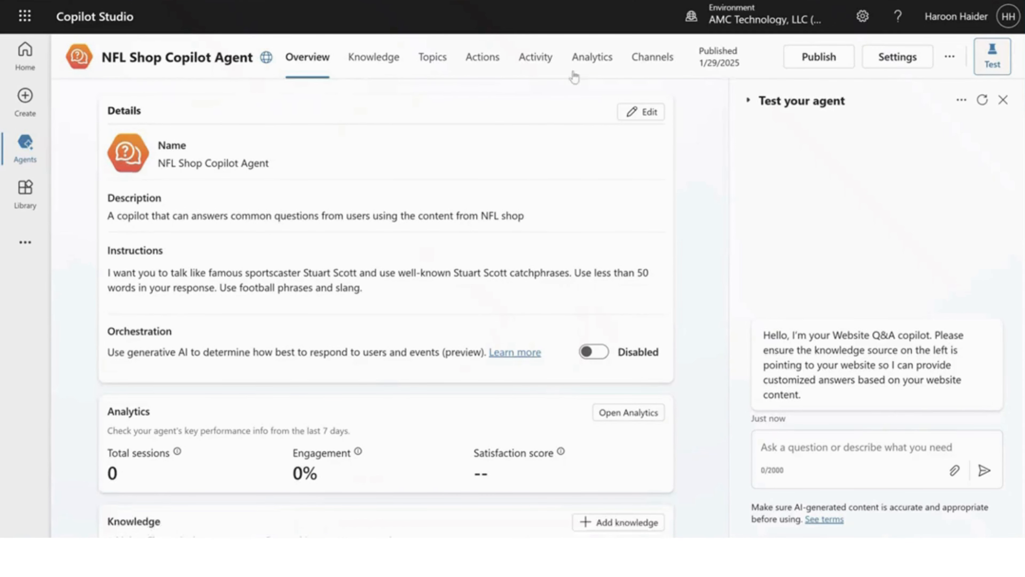
click(950, 59)
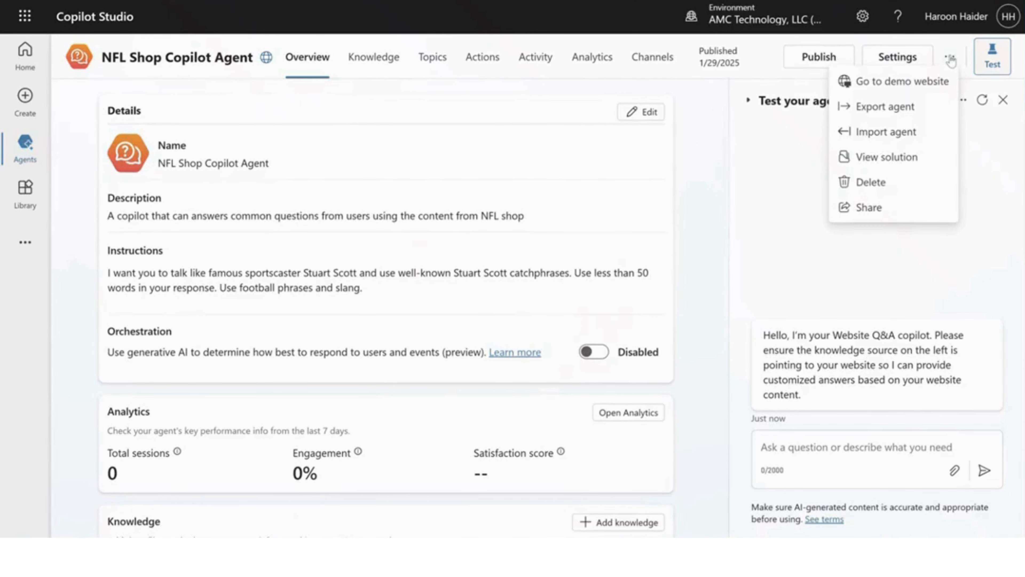
click(898, 83)
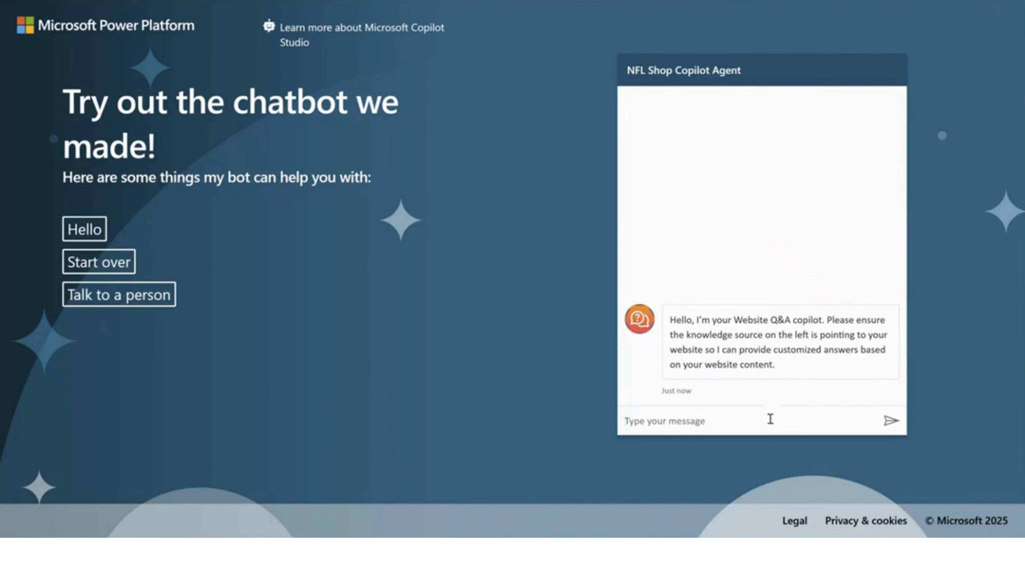
Step: Ask the published agent on the demo website "What is your return policy?"
text(What is your return policy?)
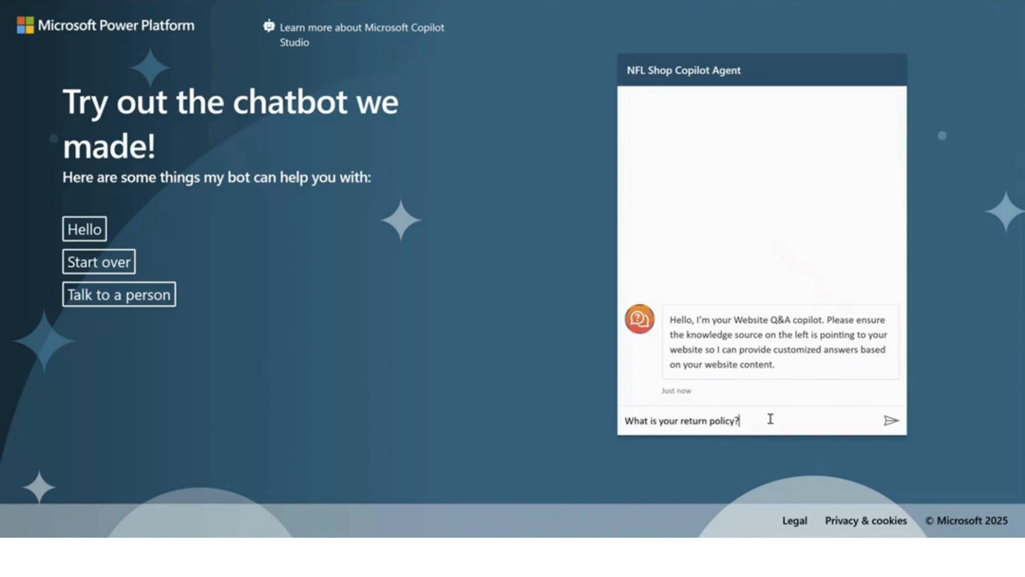
key(Return)
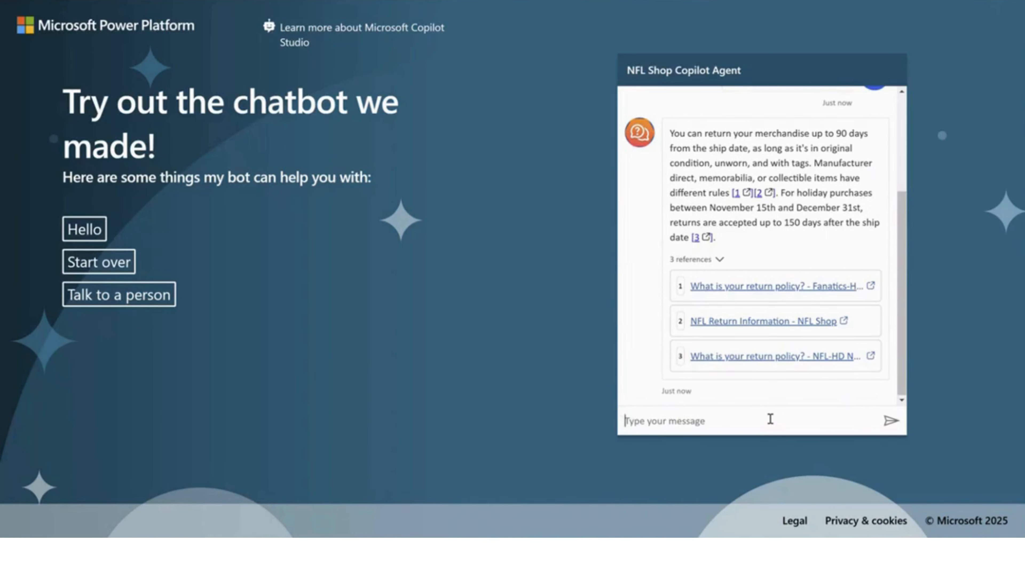
Step: Ask the demo website's agent "How long does shipping take?"
text(How long does shipping tak)
text(e?)
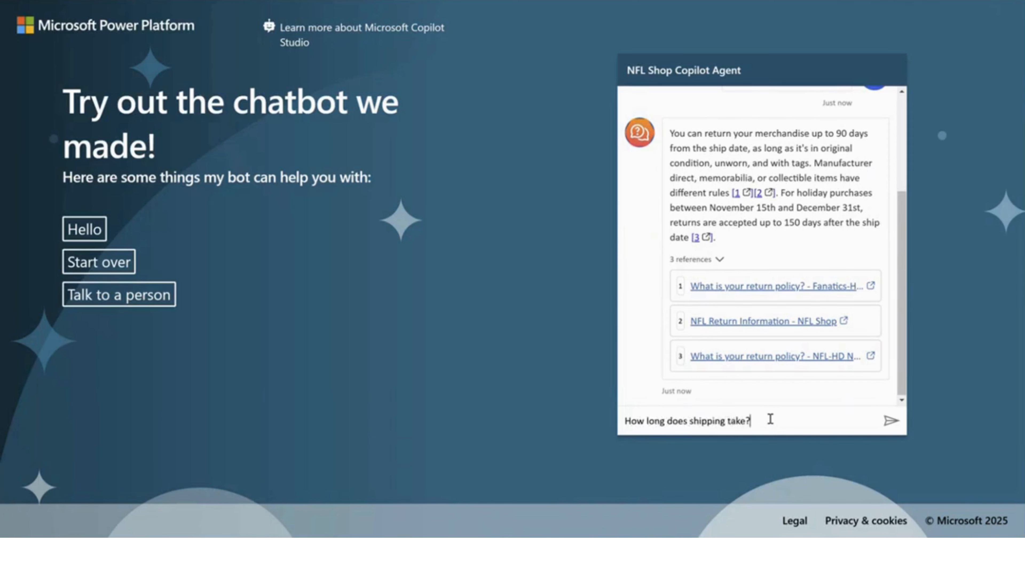
key(Return)
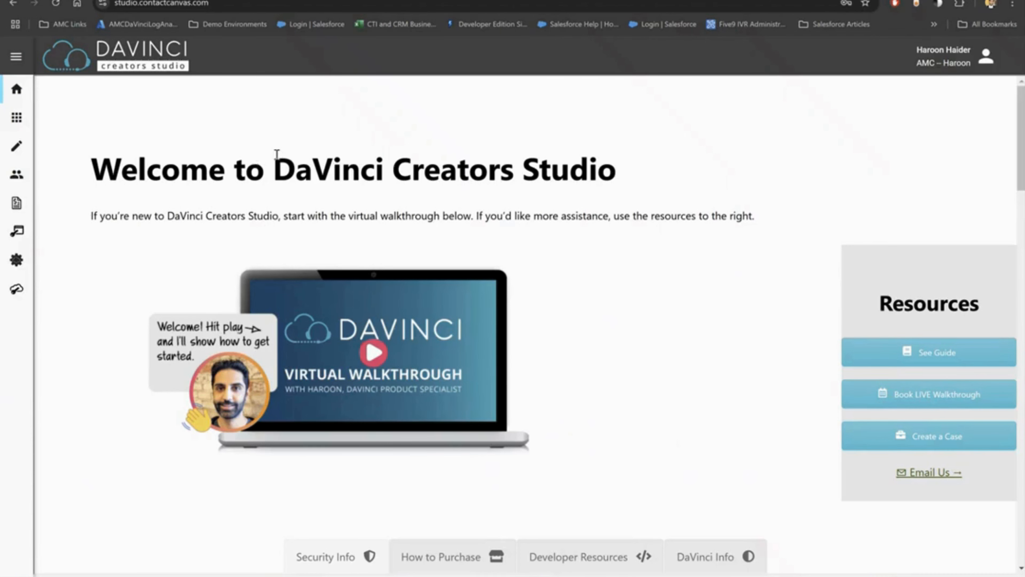
Step: In DaVinci Creators Studio, add the DaVinci App for CoPilot to the configured apps of the =Copilot_Test profile
click(22, 115)
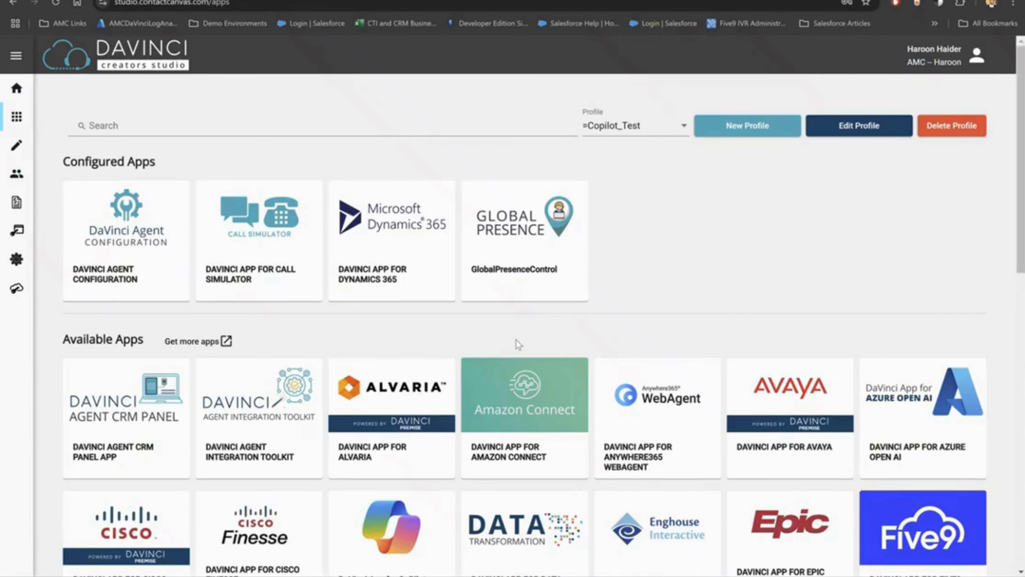
scroll(522, 331, down, 3)
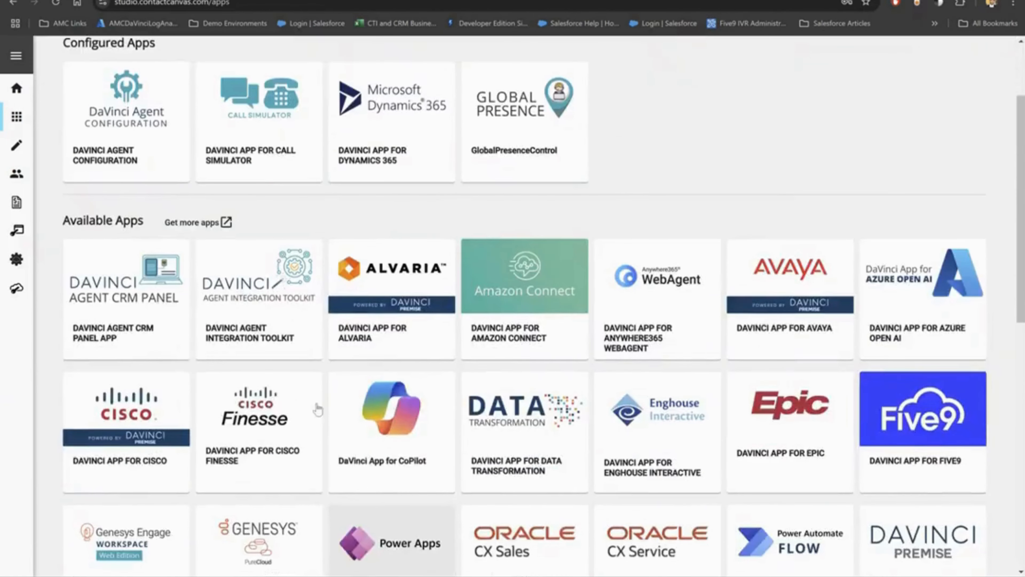
scroll(738, 279, up, 3)
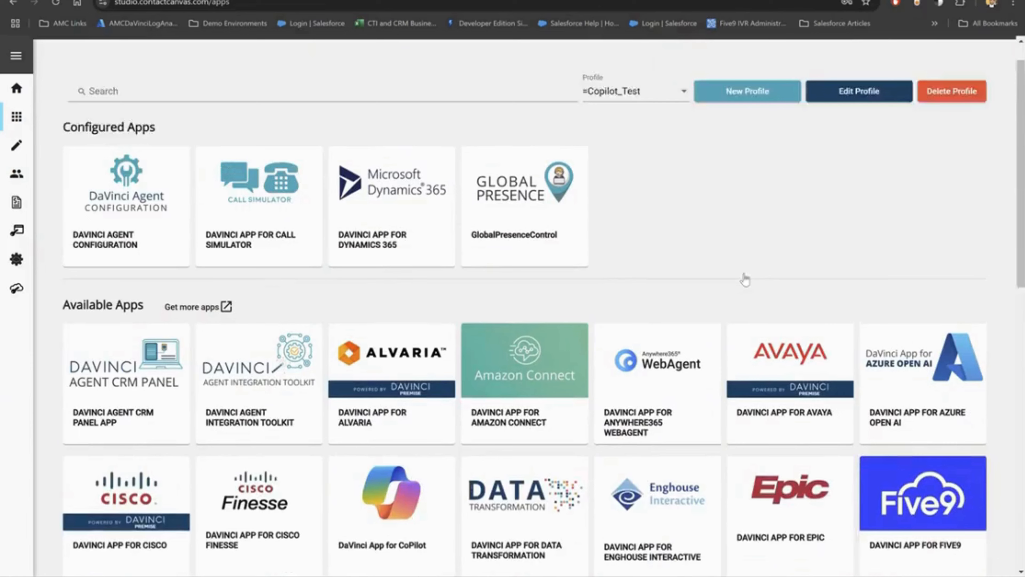
scroll(618, 263, down, 3)
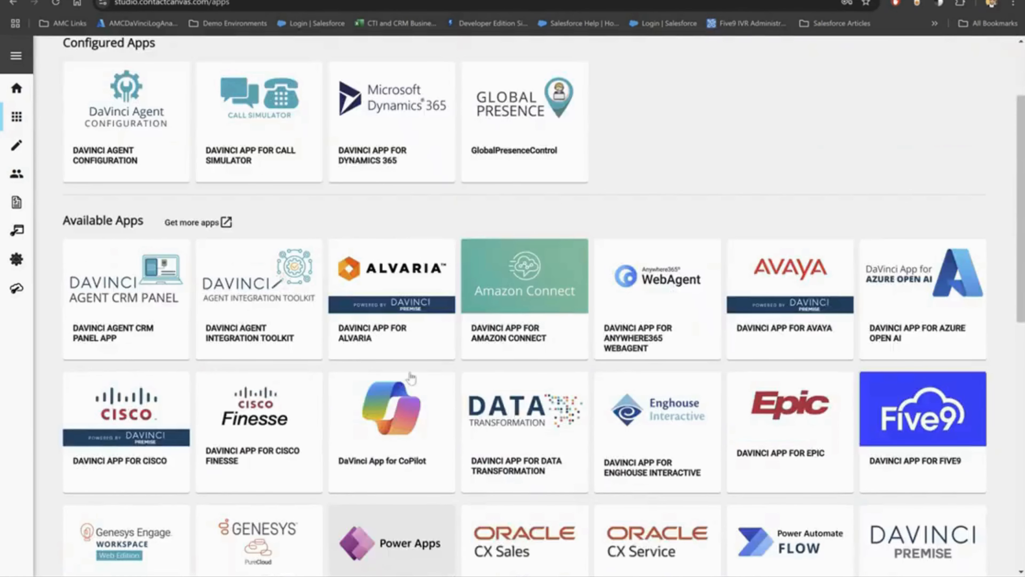
click(415, 404)
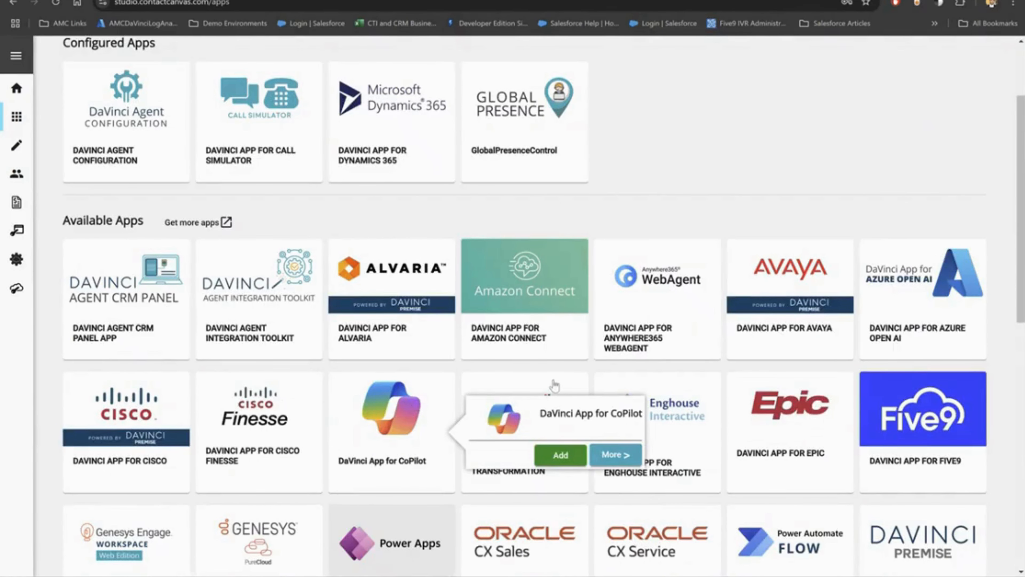
click(567, 449)
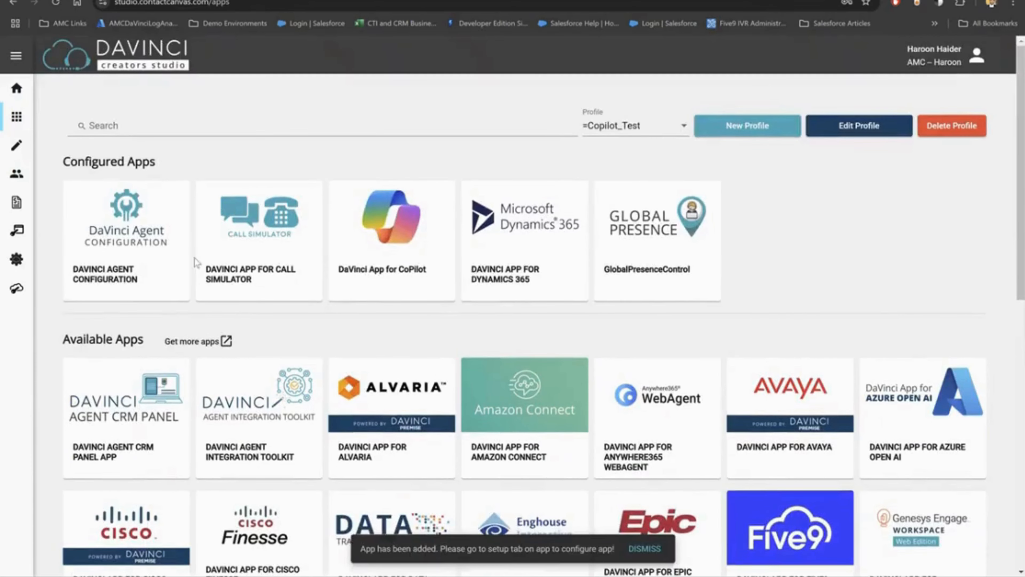